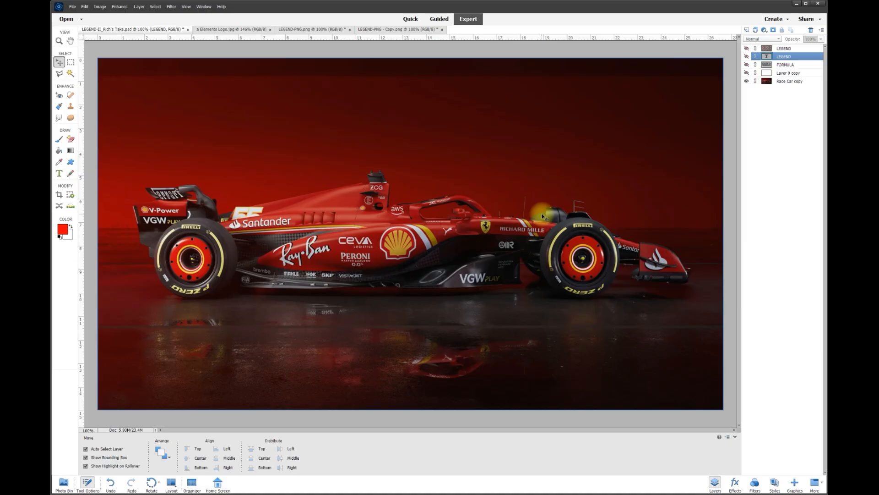
Show the white Layer 0 copy above the race car and lower its opacity to 44%.
click(747, 73)
click(788, 73)
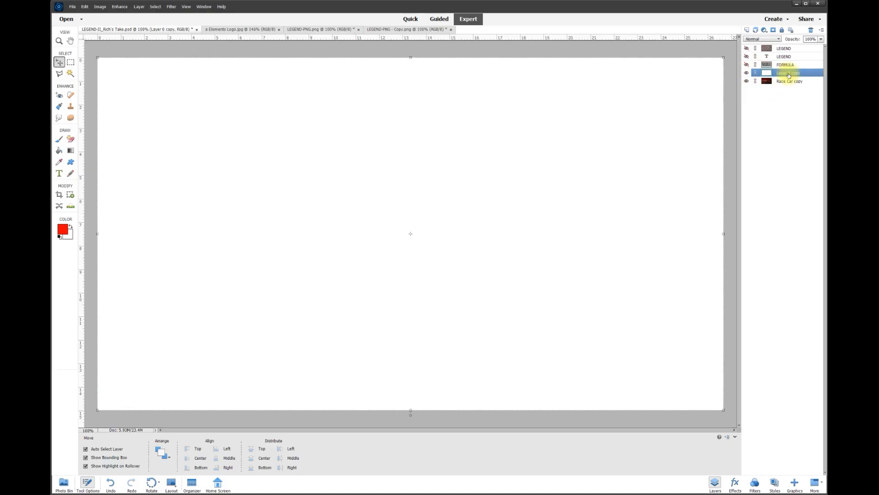
click(822, 40)
drag(819, 48, 804, 47)
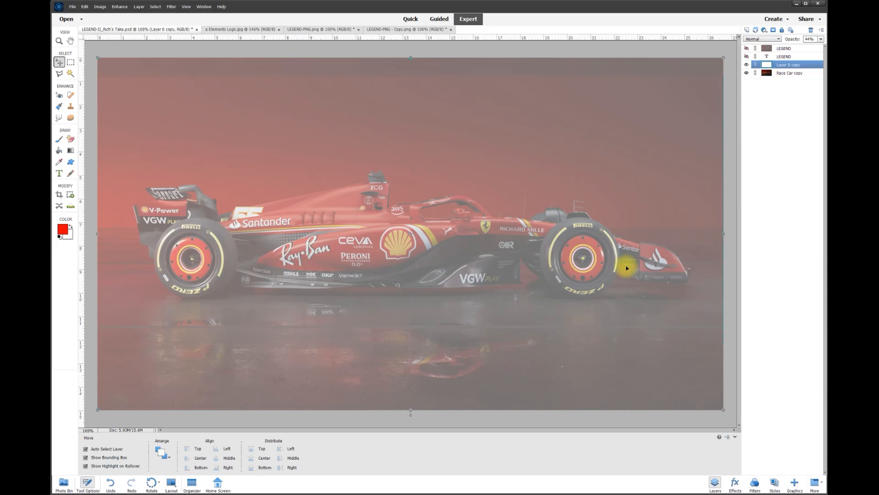
Make the LEGEND text layer visible, duplicate it as LEGEND copy, and hide the original.
click(746, 56)
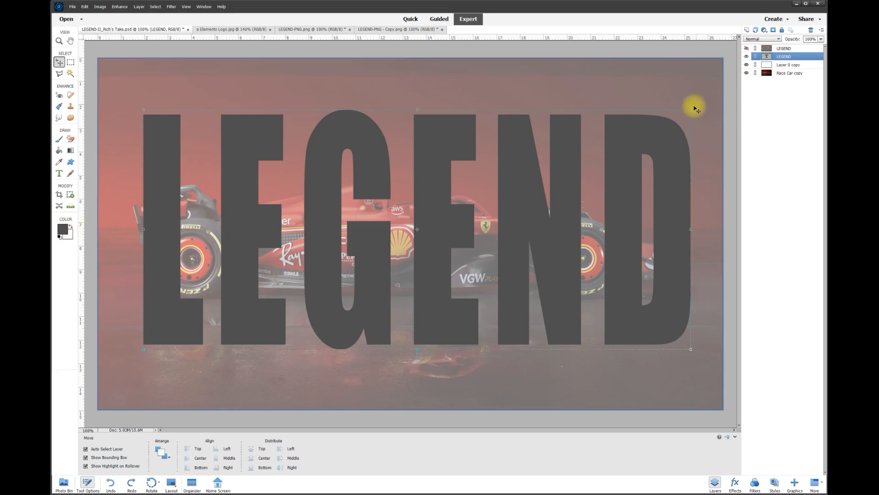
right_click(784, 58)
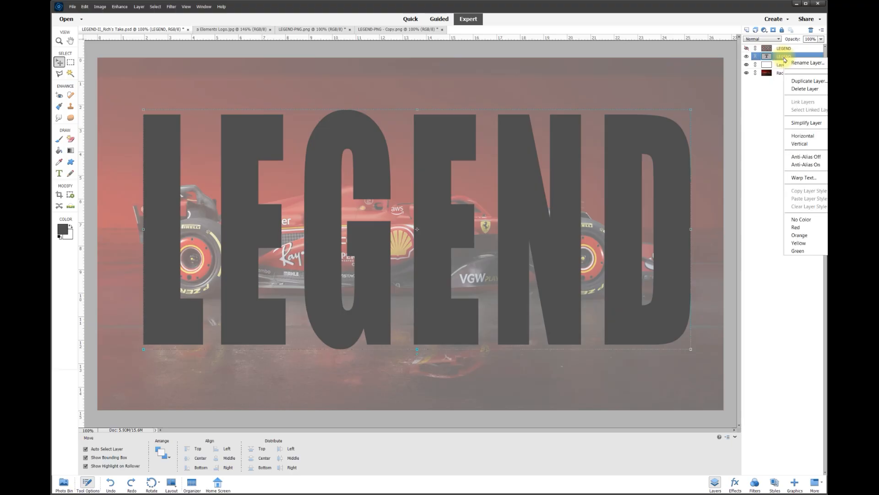
click(809, 81)
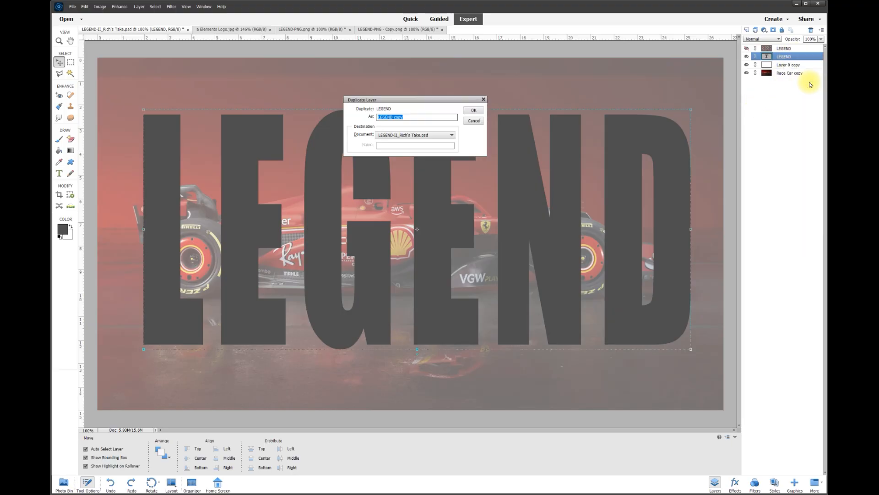
click(474, 110)
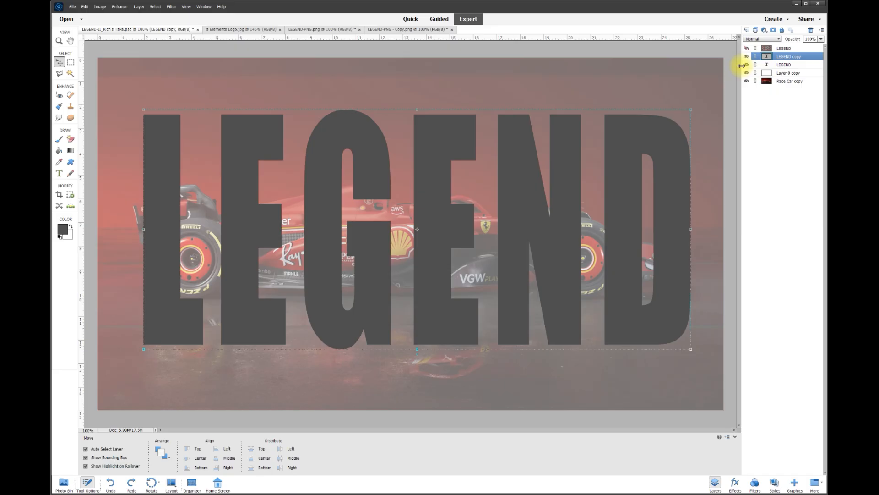
click(747, 65)
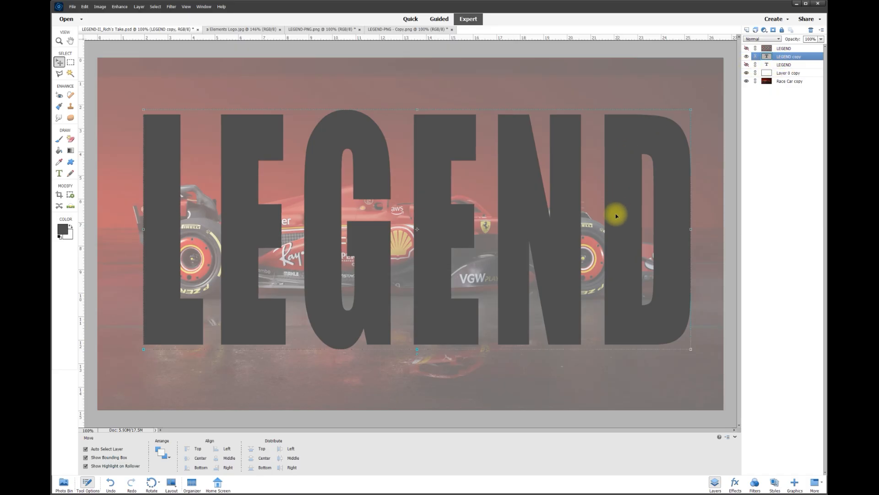
Add a bevel layer style to LEGEND copy with a size of 10 px and direction Up.
right_click(552, 247)
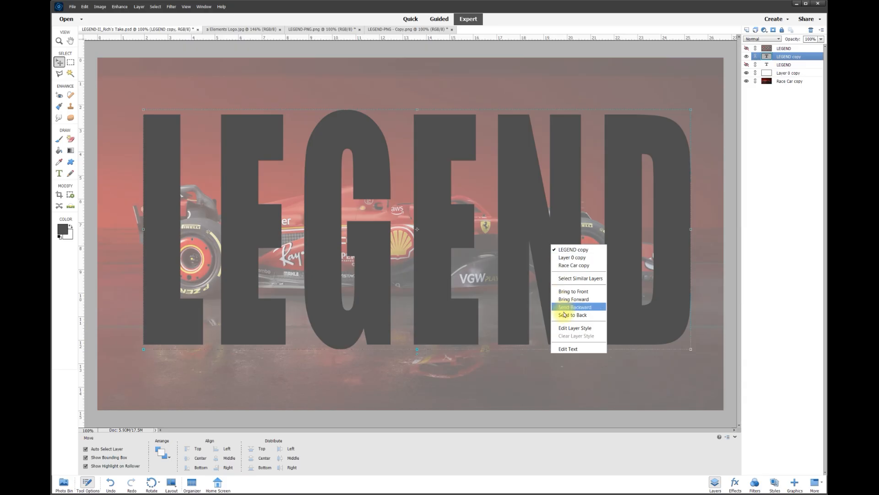
click(581, 329)
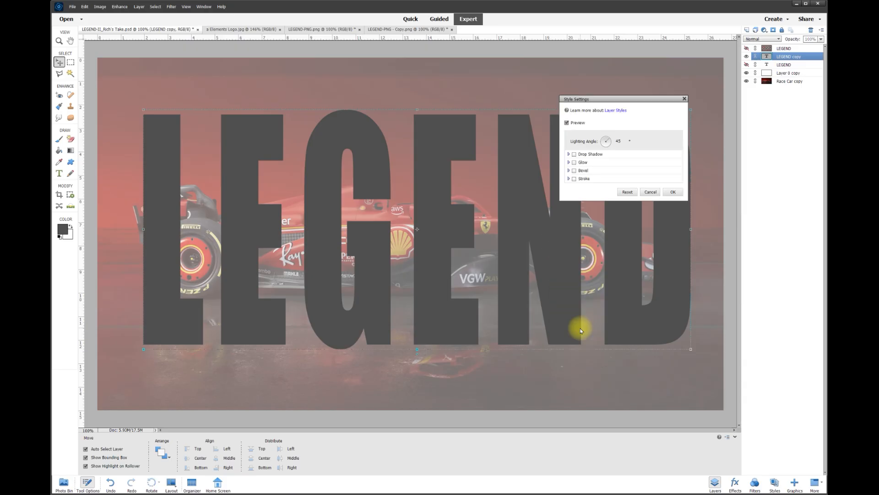
click(575, 171)
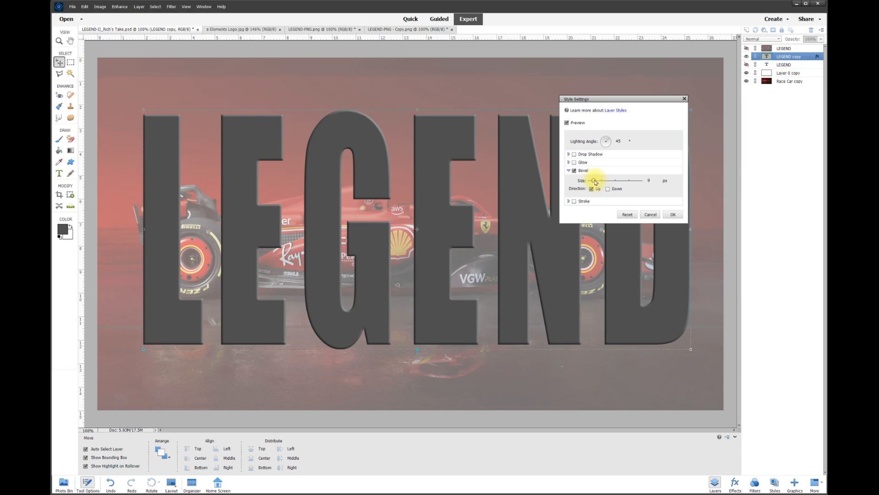
drag(595, 181, 594, 183)
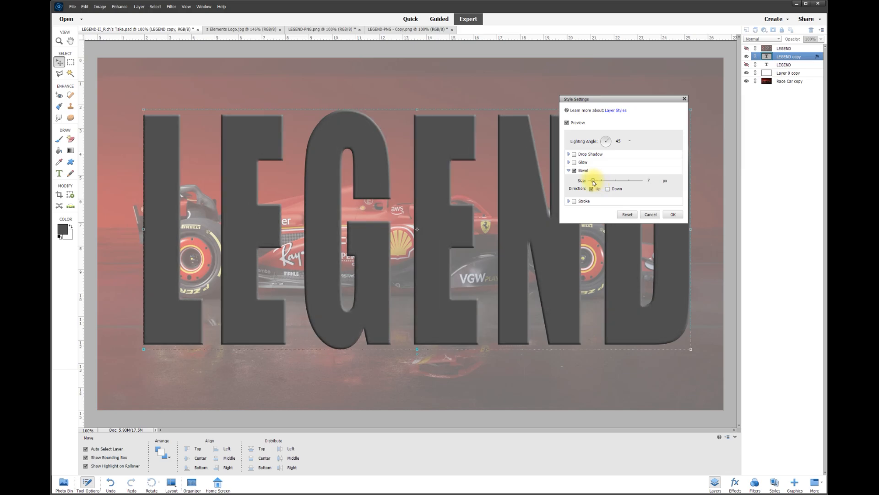
double_click(654, 181)
text(10)
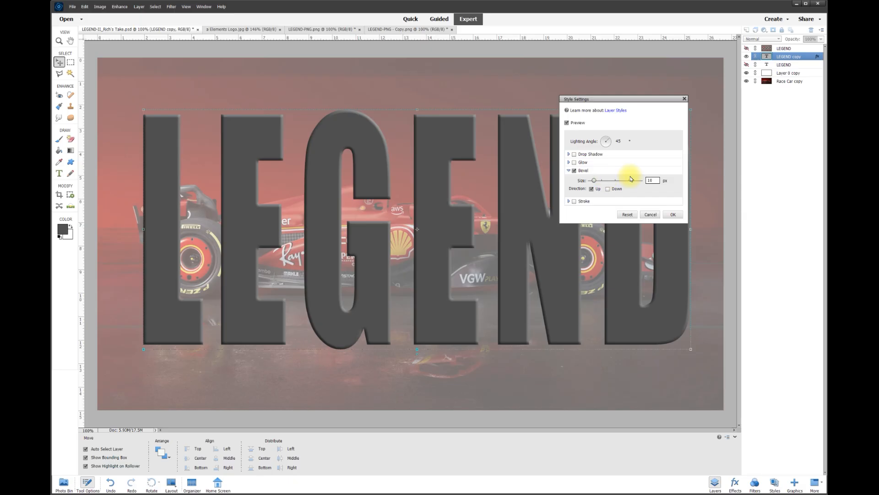
Add a black 6 px outside stroke to LEGEND copy and apply the layer style.
click(575, 202)
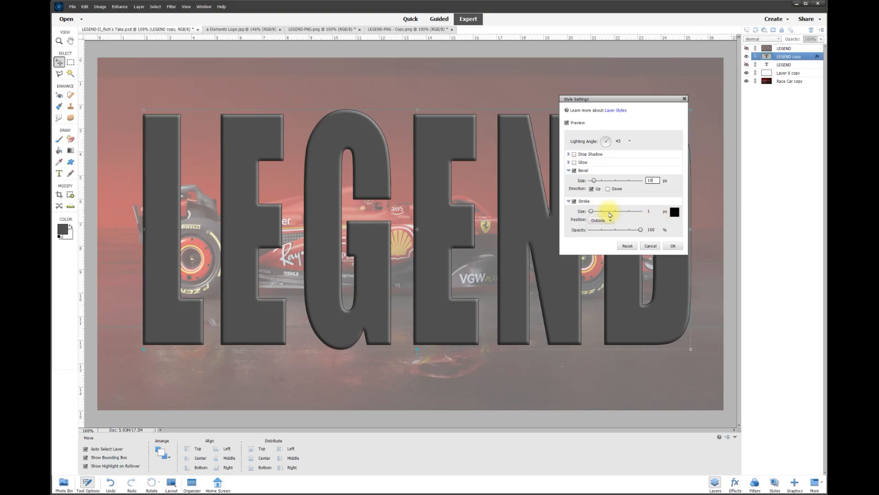
drag(591, 213, 596, 210)
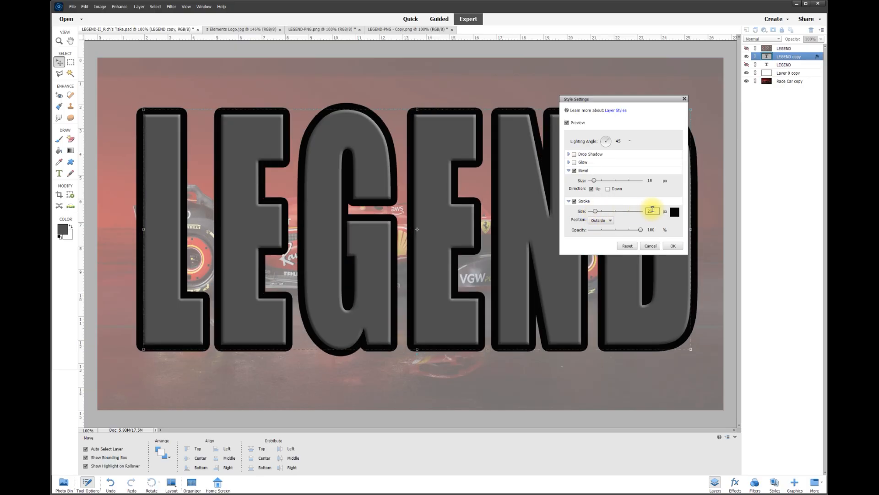
text(6)
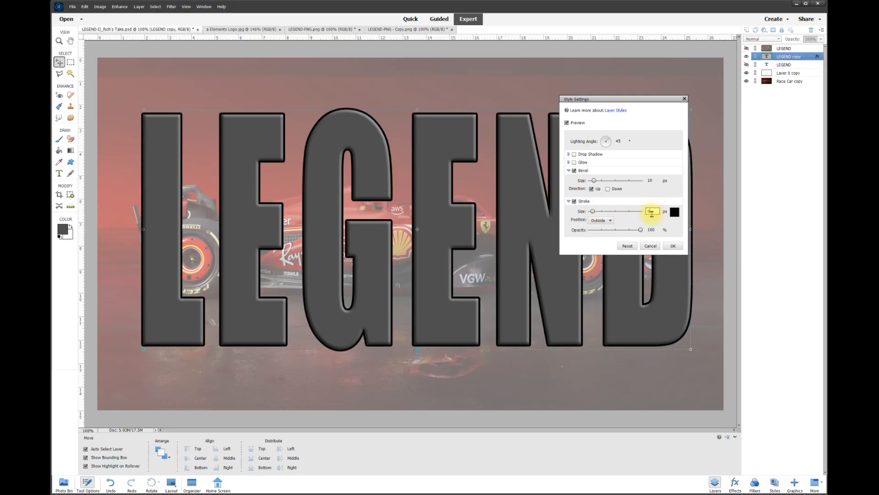
click(673, 246)
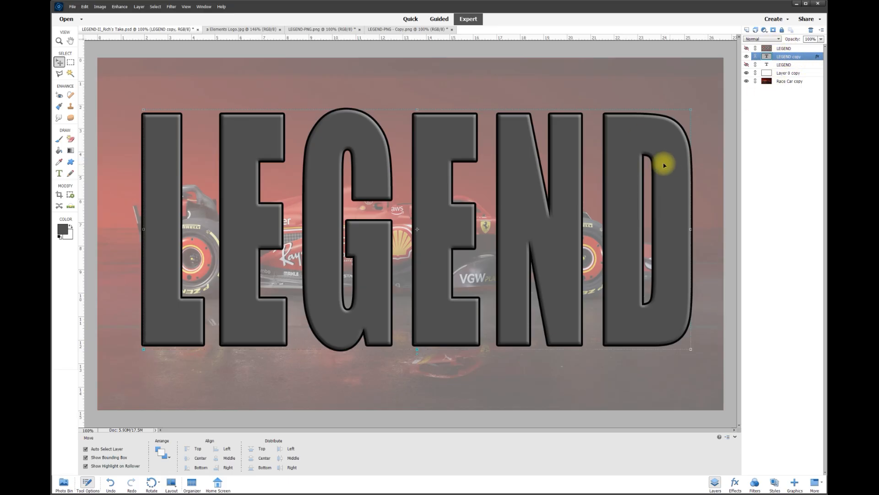
Simplify the LEGEND copy text layer, and simplify it again to rasterize its layer style.
right_click(788, 58)
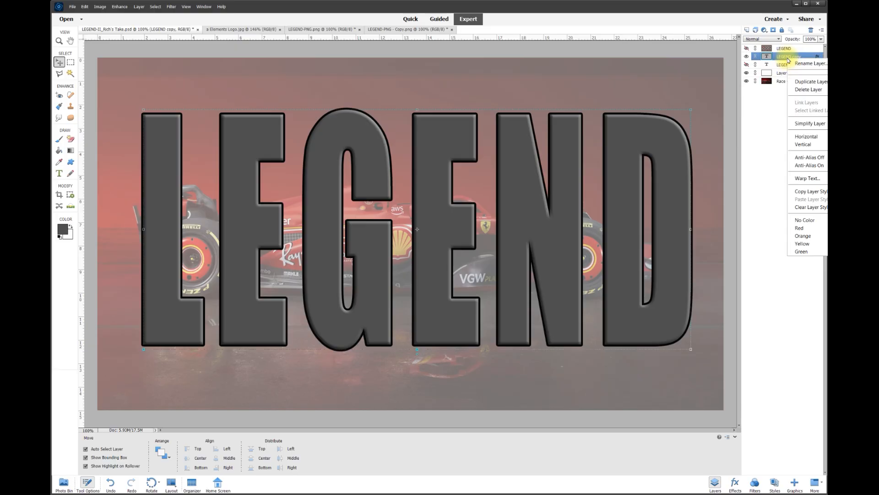
click(805, 124)
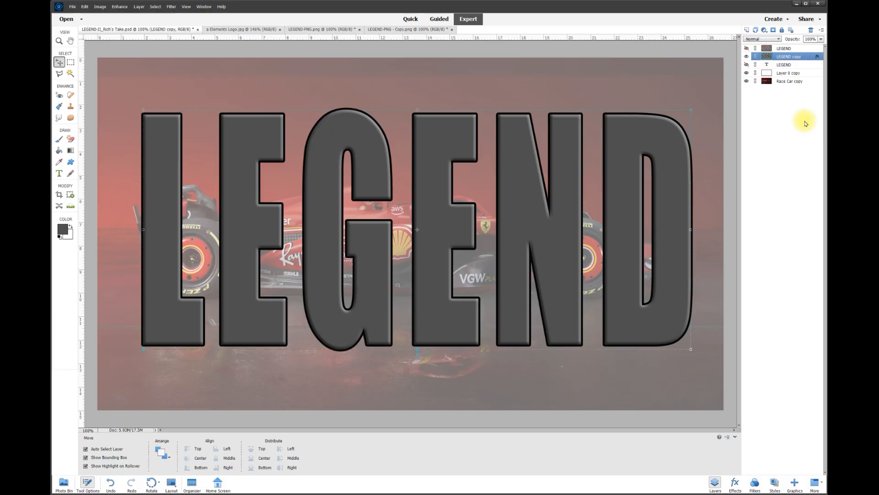
right_click(789, 59)
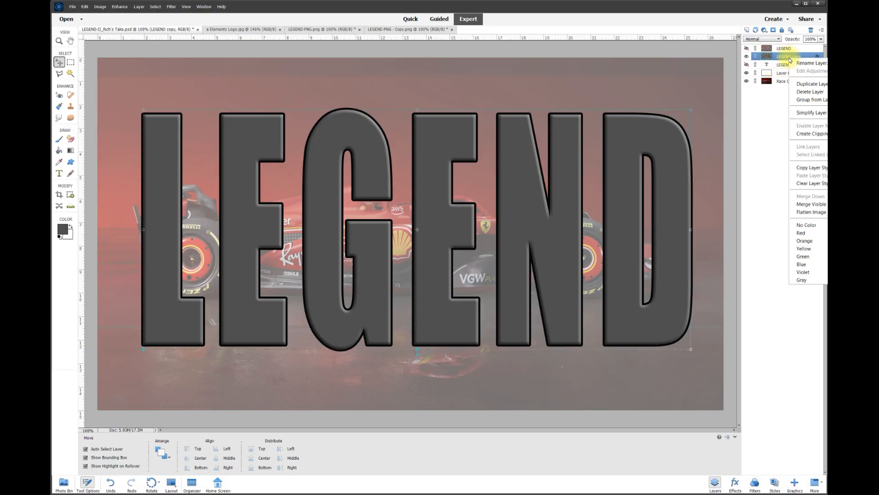
click(811, 113)
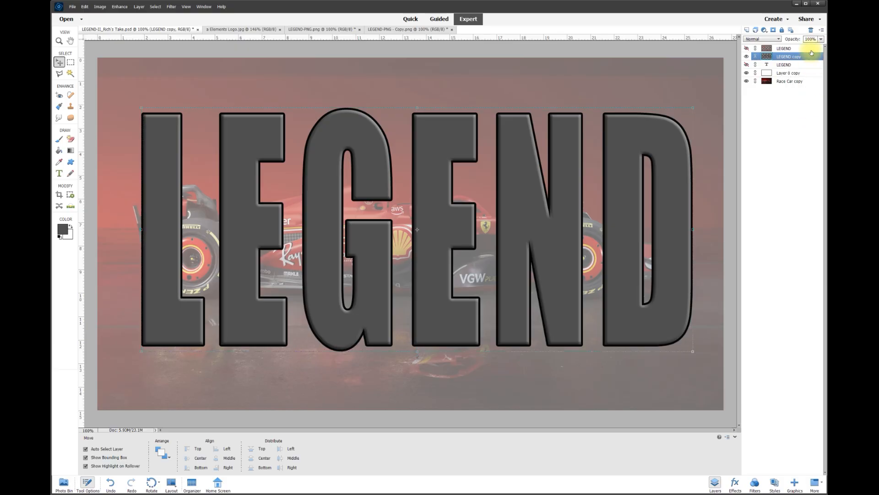
Hide the LEGEND copy layer and show the original LEGEND text layer beneath it.
click(749, 58)
click(749, 58)
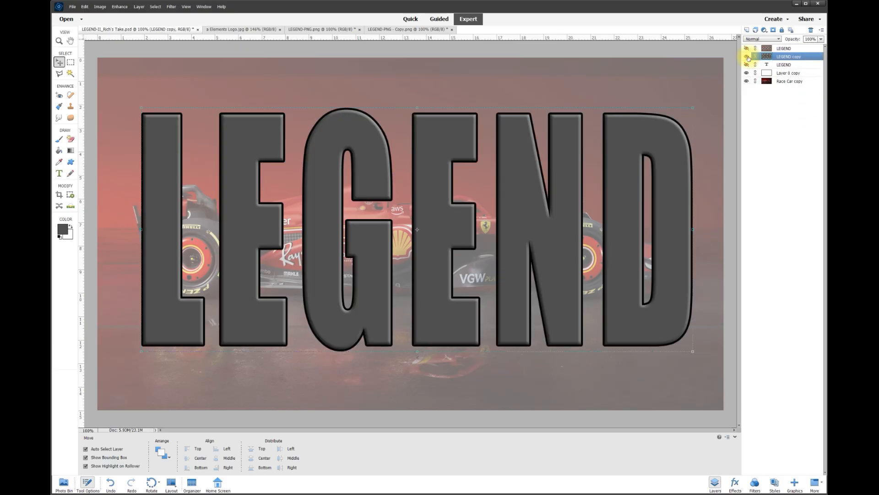
click(749, 57)
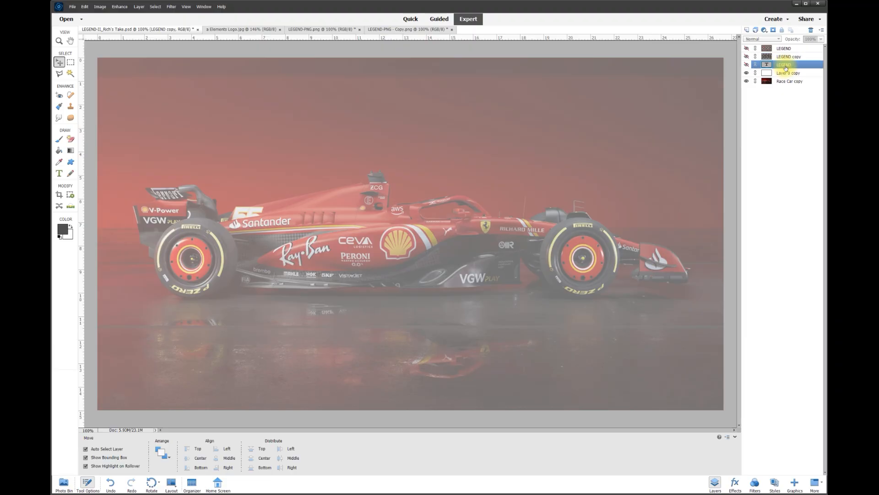
click(749, 65)
click(748, 65)
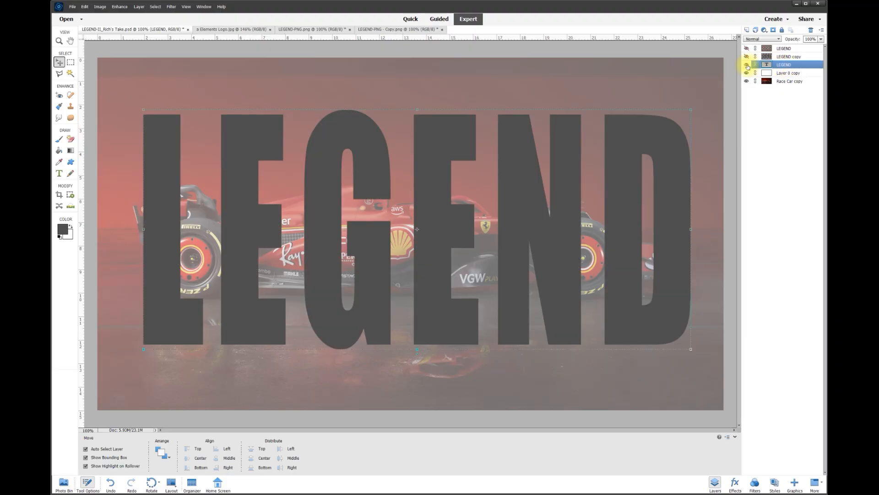
Recolor the original LEGEND text to pure red (ff0000) and commit the text edit.
double_click(445, 190)
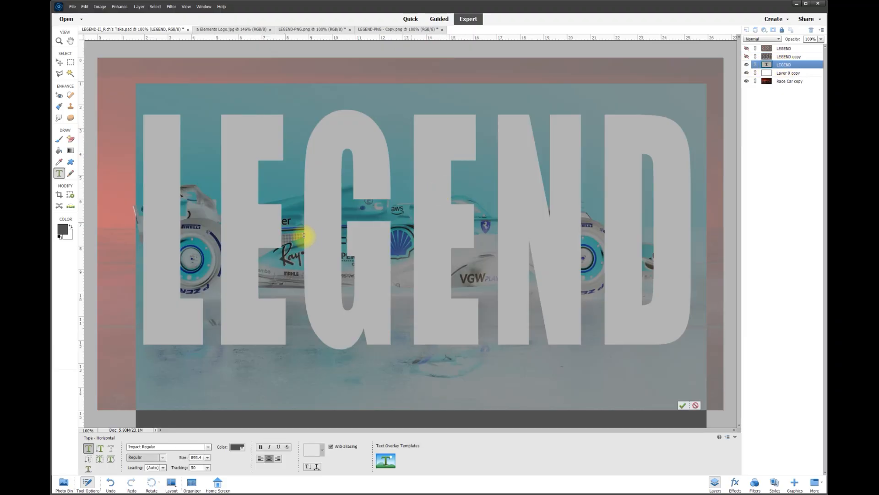
click(63, 229)
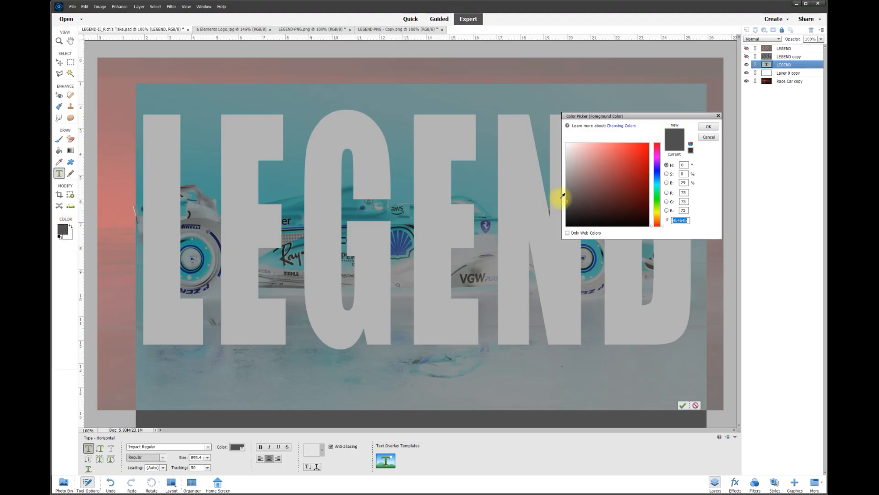
drag(646, 149, 663, 137)
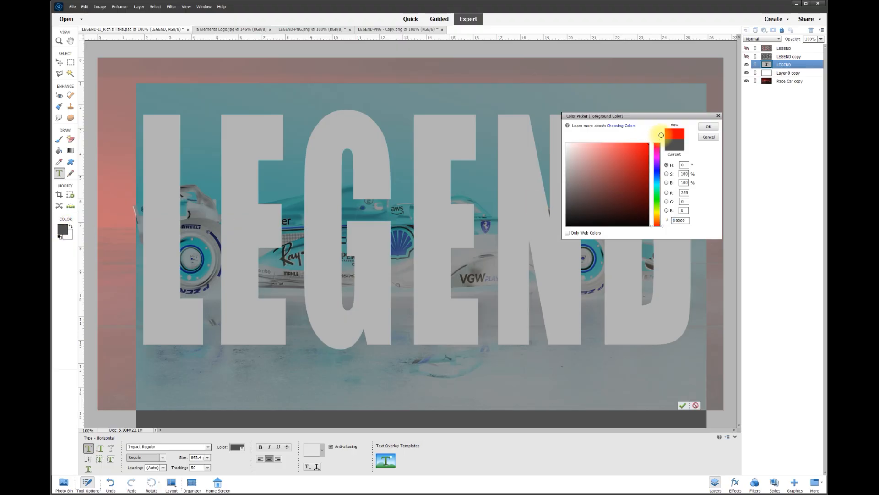
click(708, 127)
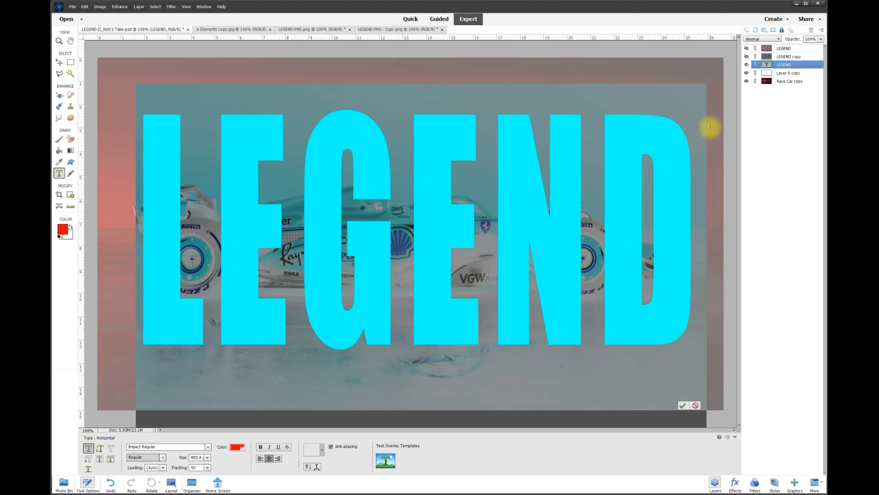
click(682, 405)
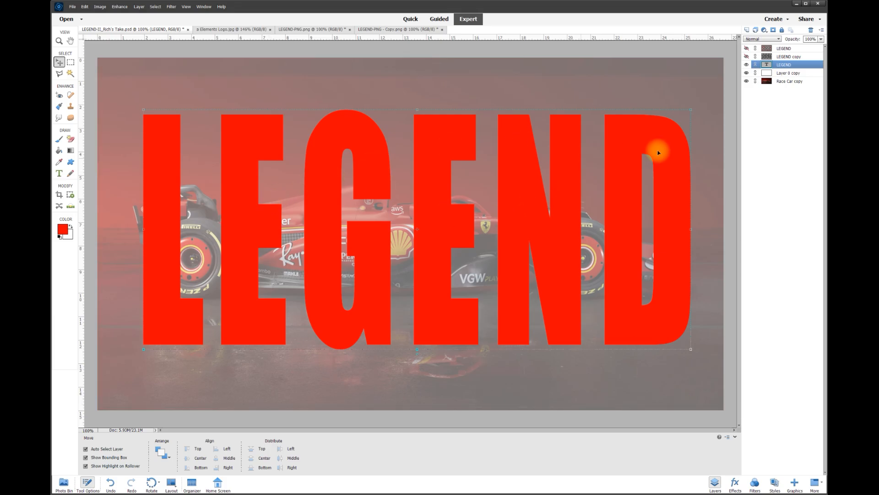
Show the LEGEND copy layer and lock it.
click(746, 56)
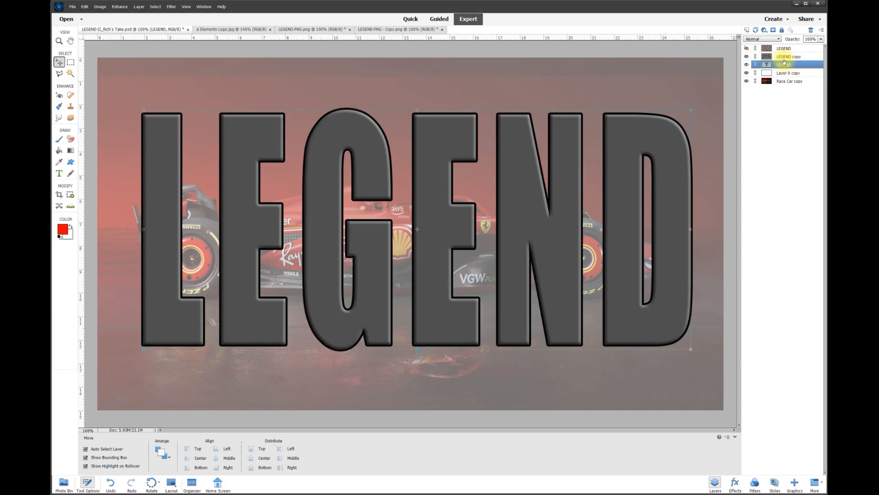
click(786, 59)
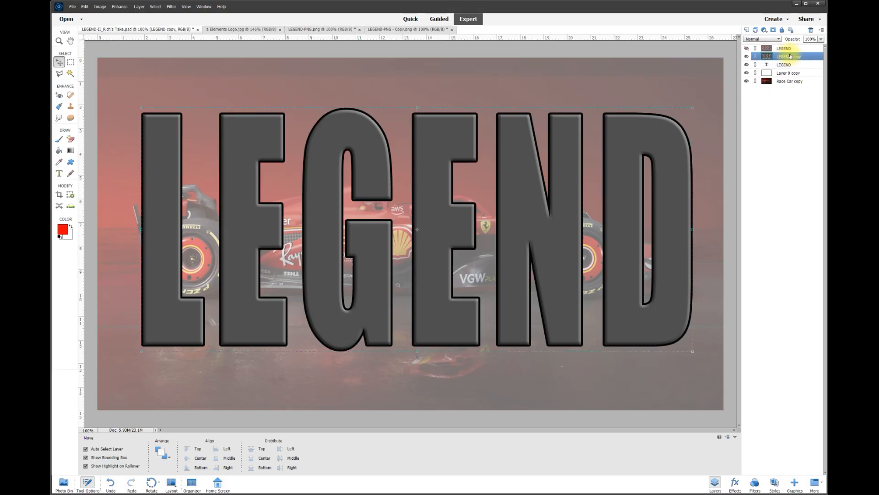
click(782, 30)
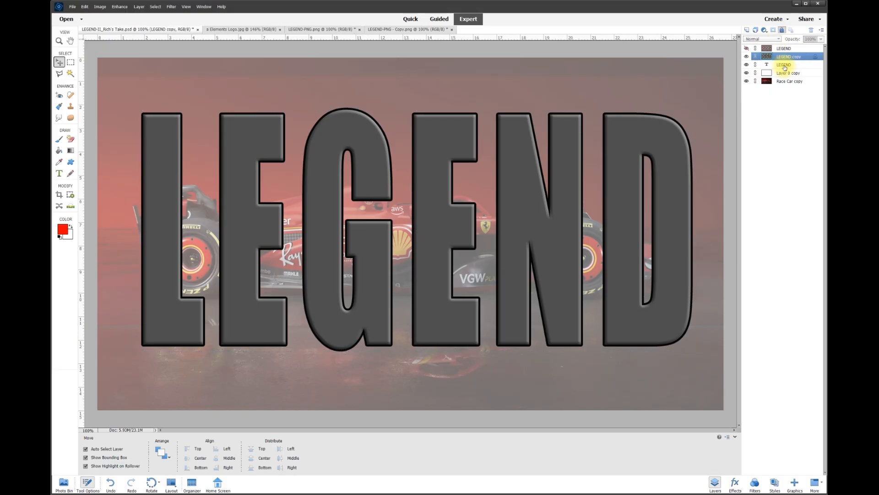
Add a 16 px outside stroke in pure red (ff0000) to the original LEGEND text layer.
click(784, 67)
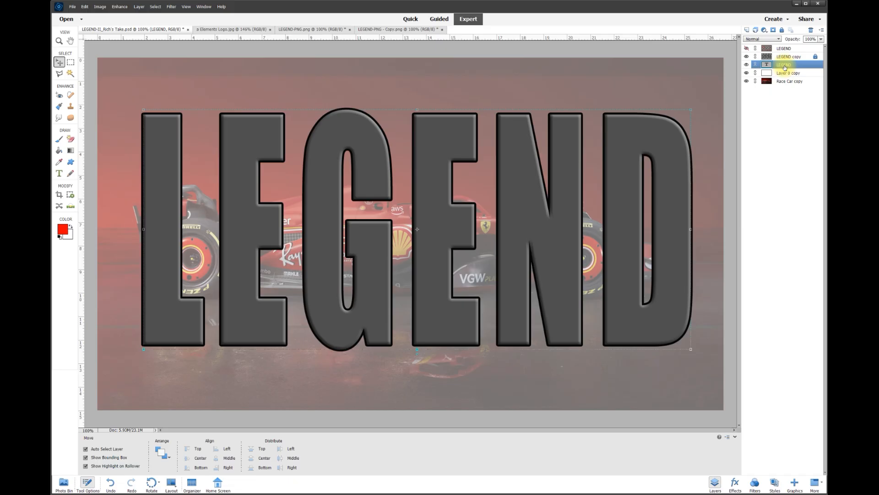
right_click(667, 190)
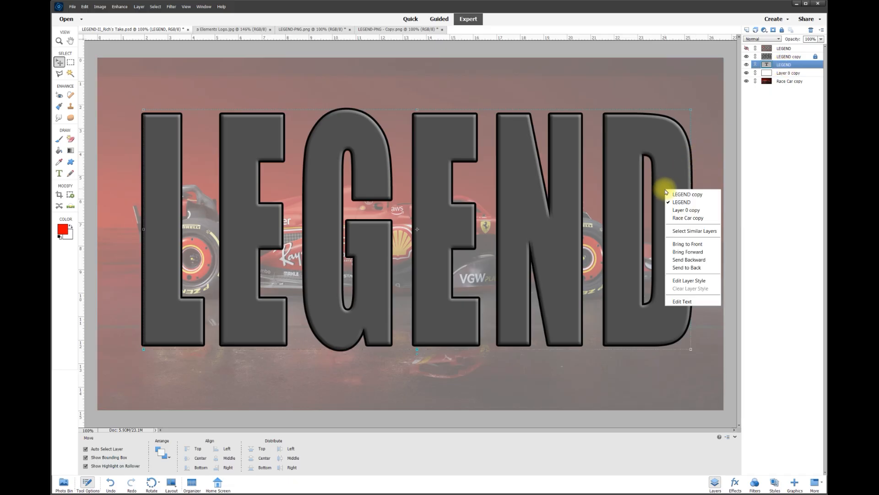
click(681, 281)
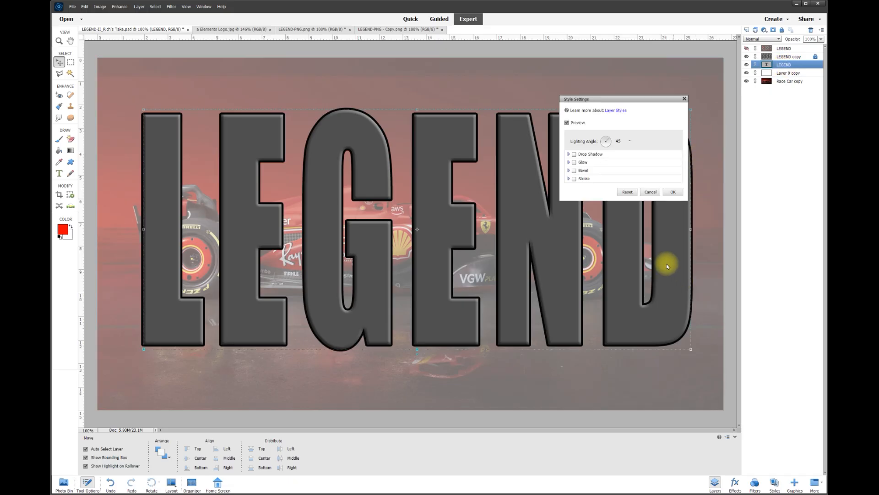
click(575, 179)
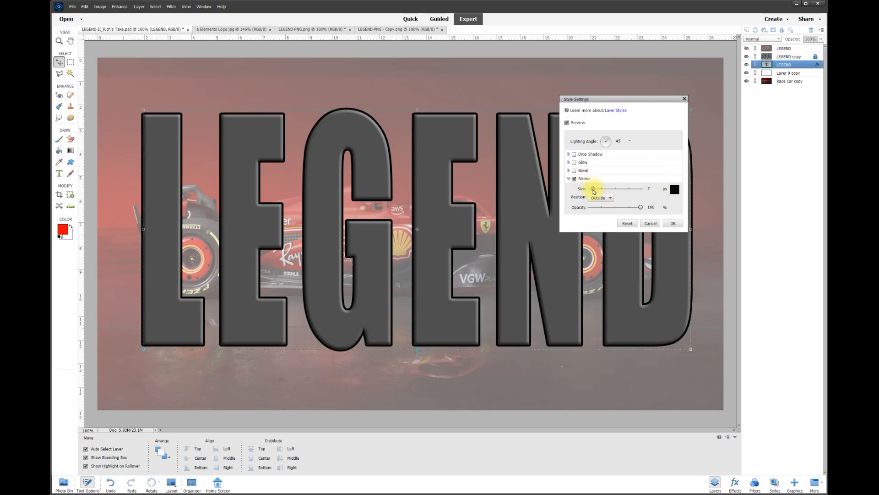
drag(594, 191, 596, 192)
click(651, 188)
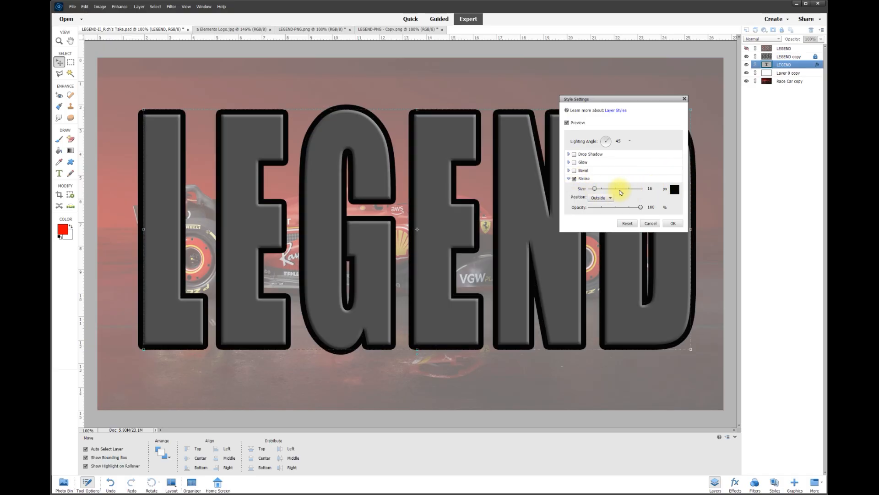
click(674, 192)
drag(641, 167, 657, 139)
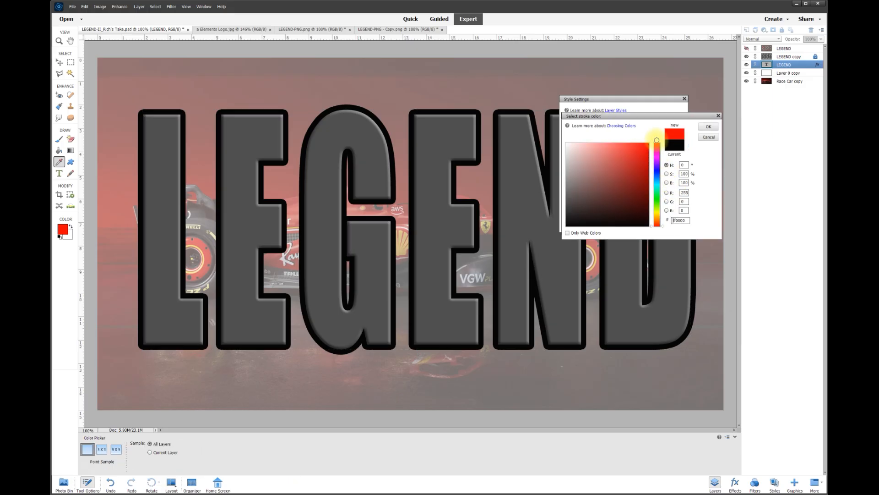
click(708, 127)
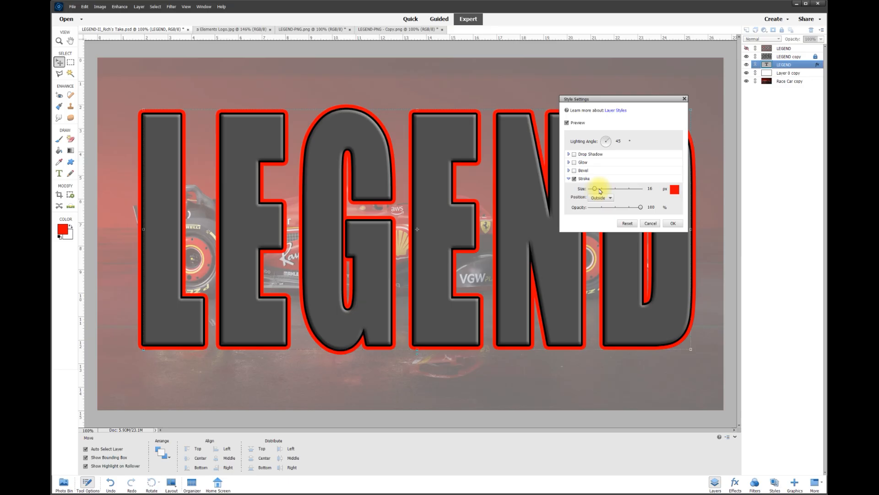
Reduce the red stroke's size to 12 px and apply the layer style.
drag(597, 190, 594, 190)
click(652, 188)
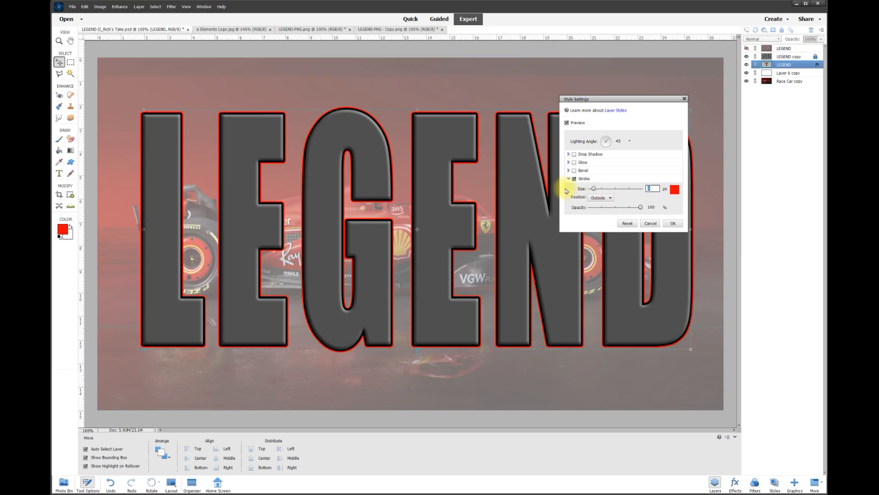
text(12)
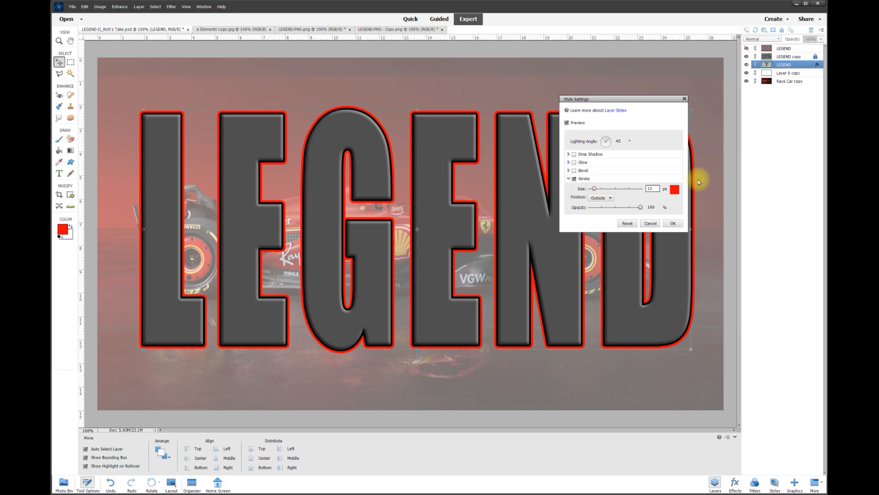
click(674, 224)
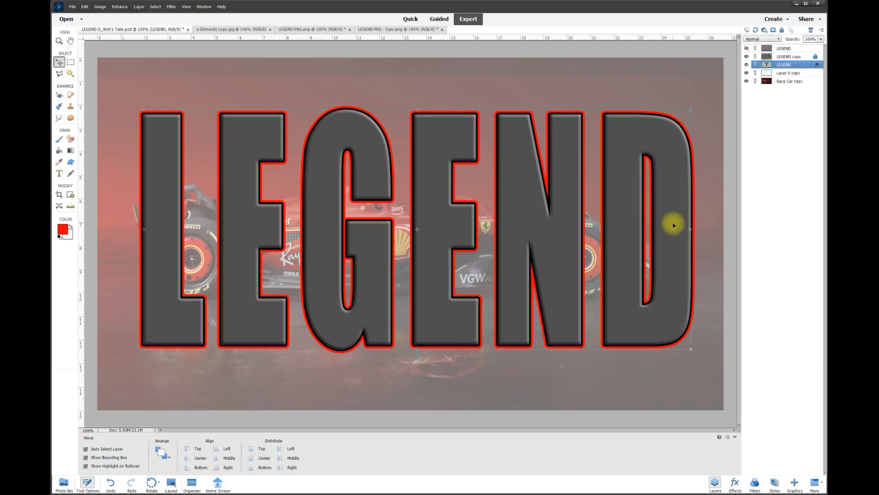
Toggle the LEGEND copy layer's visibility to check the red LEGEND layer beneath it, leaving the copy shown.
double_click(748, 56)
click(748, 57)
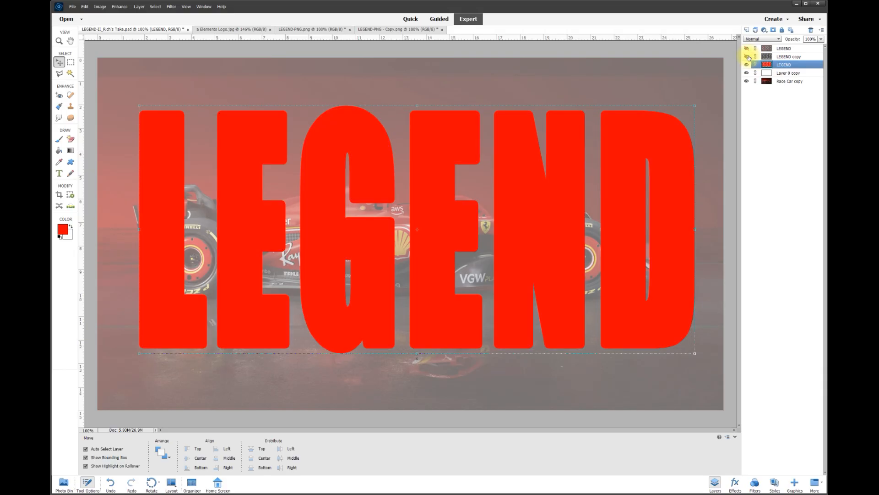
click(748, 56)
click(748, 57)
click(748, 57)
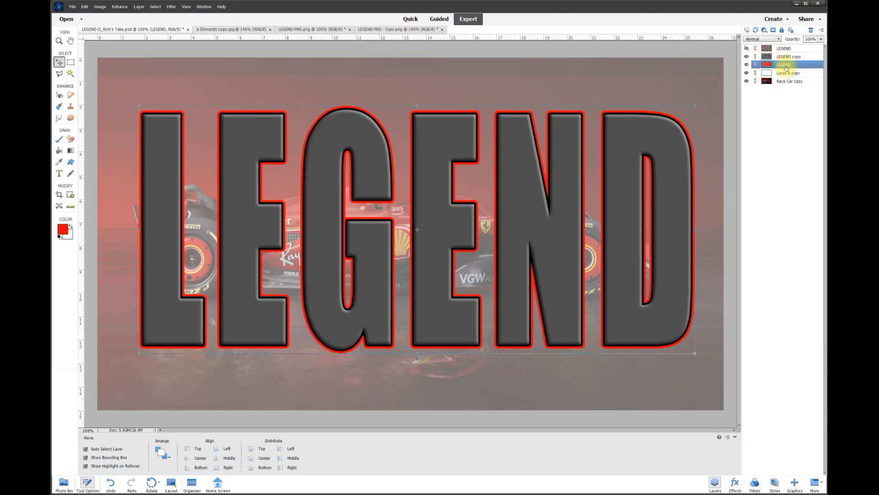
Apply a Gaussian Blur with a 7-pixel radius to the red LEGEND layer and return to the Move tool.
click(172, 6)
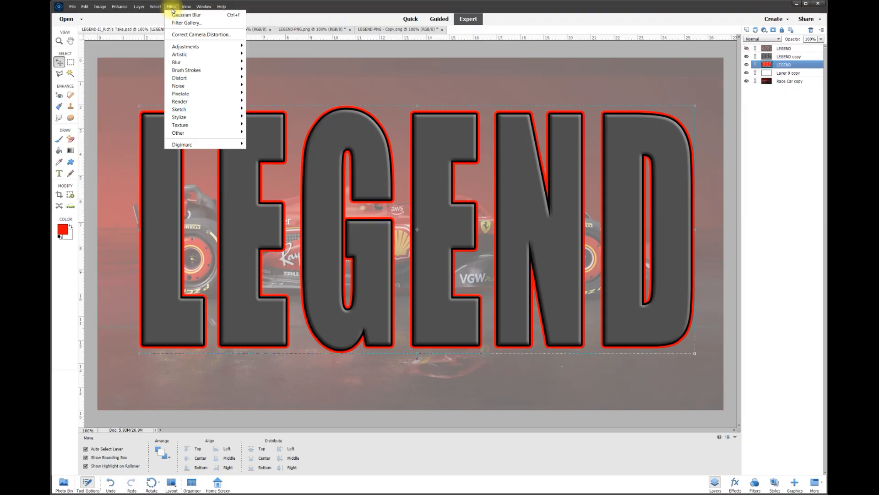
mouse_move(232, 62)
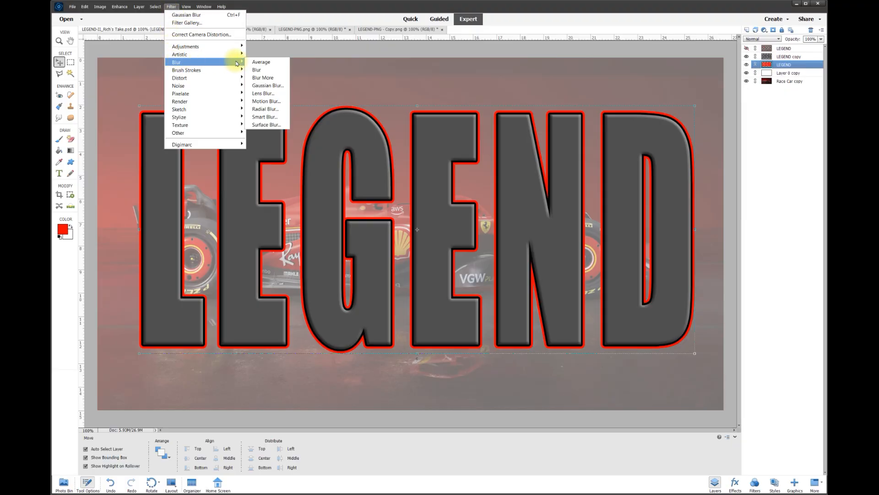
click(261, 86)
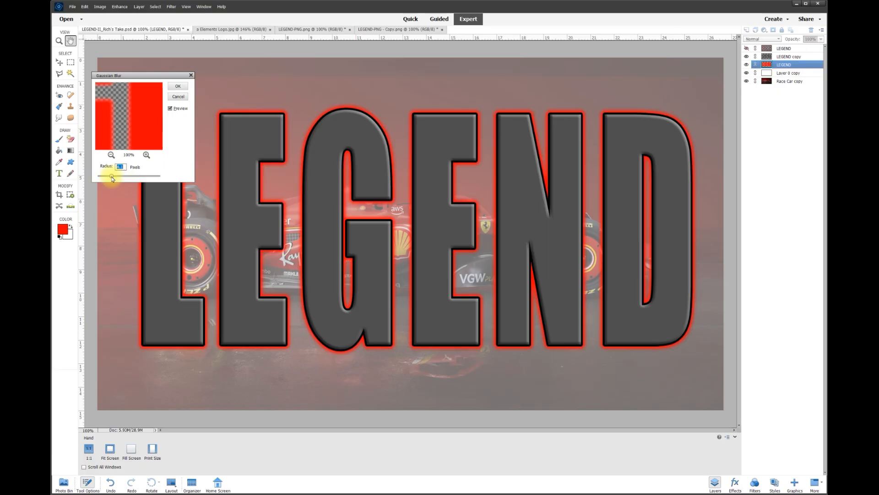
mouse_move(112, 179)
mouse_down()
mouse_move(129, 178)
mouse_move(120, 178)
mouse_up()
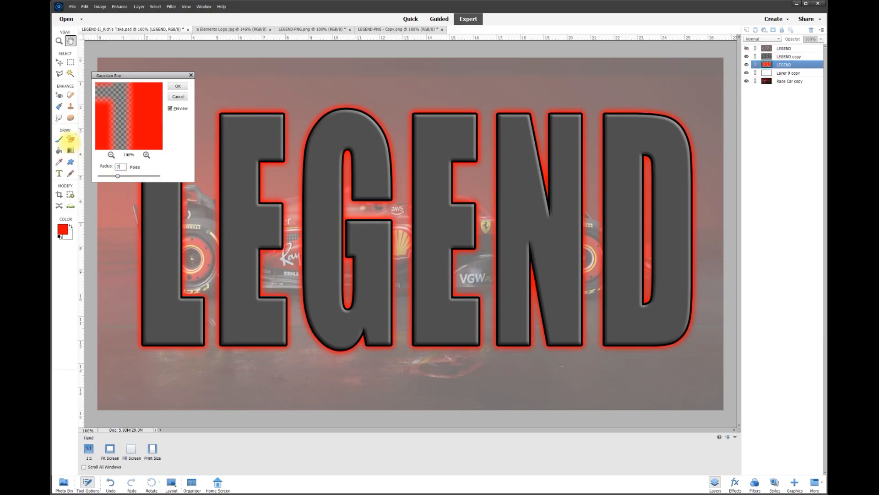
key(Return)
key(v)
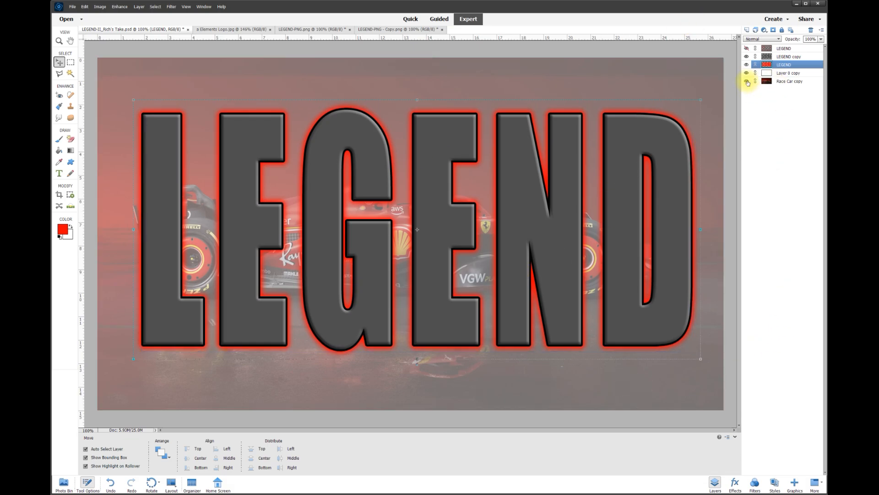
Hide the Race Car copy and Layer 0 copy layers to inspect the glowing letters, and show both again.
click(746, 81)
click(747, 73)
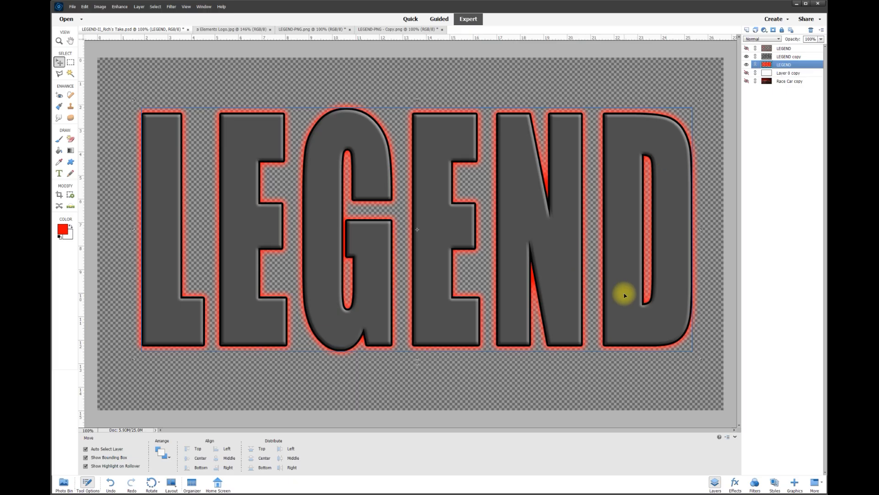
click(747, 81)
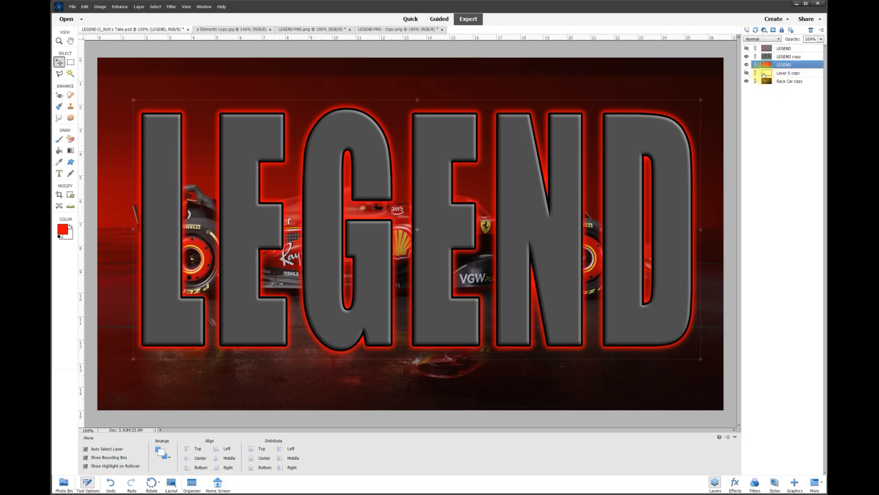
click(747, 73)
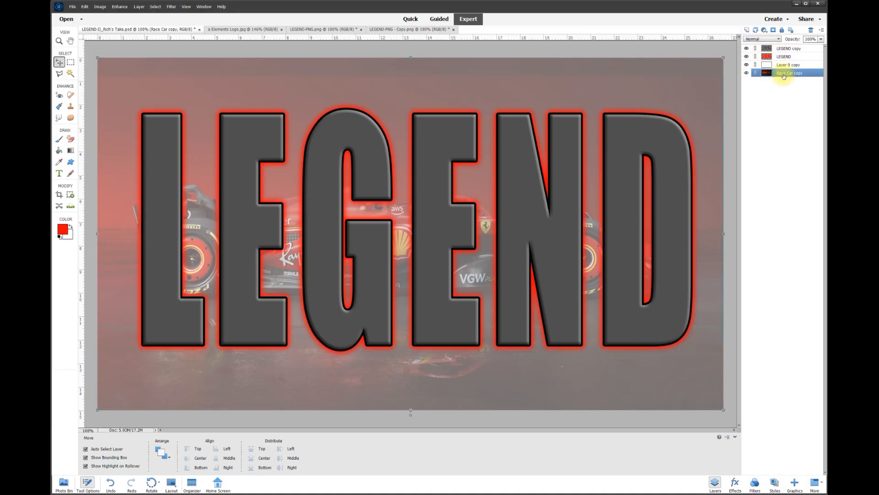
Flatten the image, unlock the flattened Background into a regular layer, and toggle its visibility to check for transparency.
right_click(782, 74)
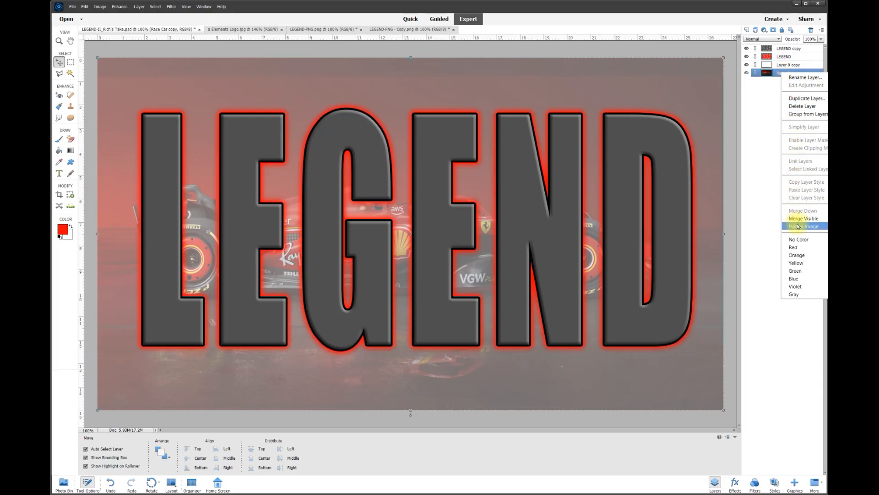
click(798, 226)
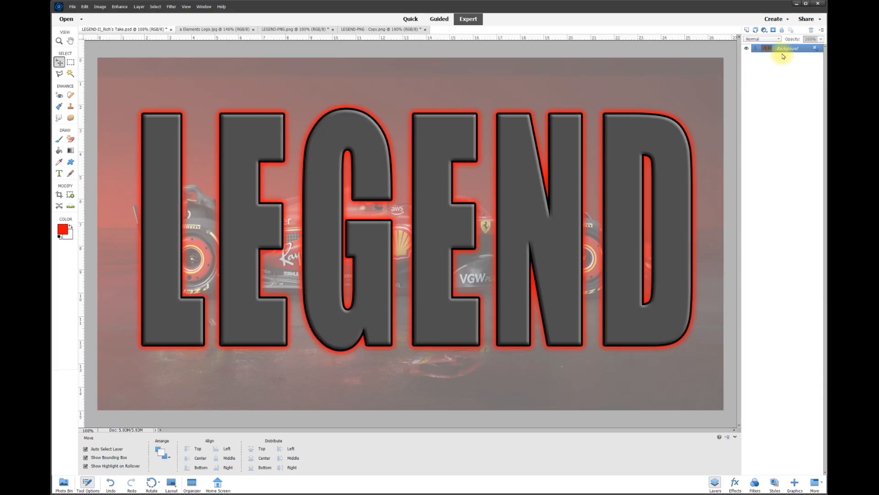
click(818, 53)
click(748, 48)
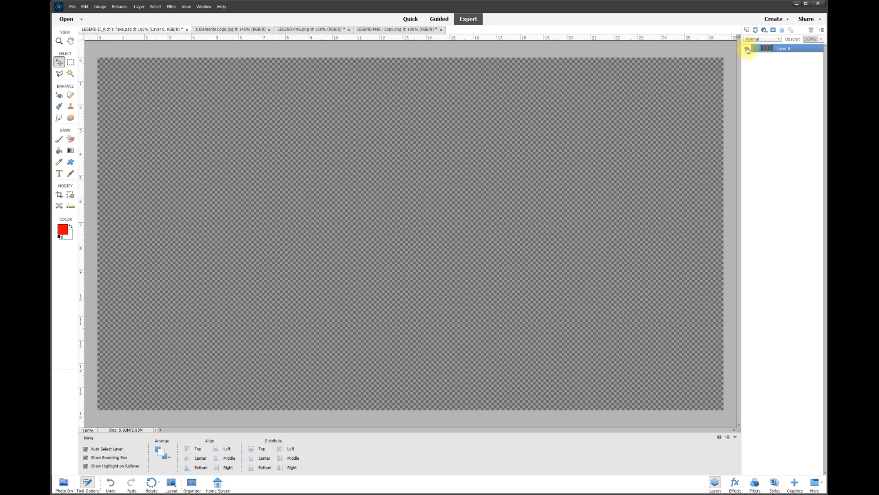
click(747, 49)
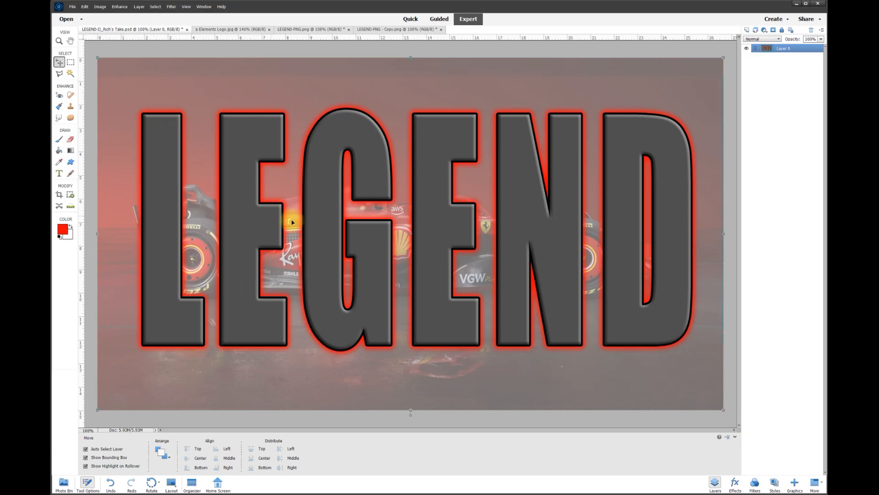
Try erasing the gray fill of the letter L with the Magic Eraser at a tolerance of 50, and undo it.
click(70, 141)
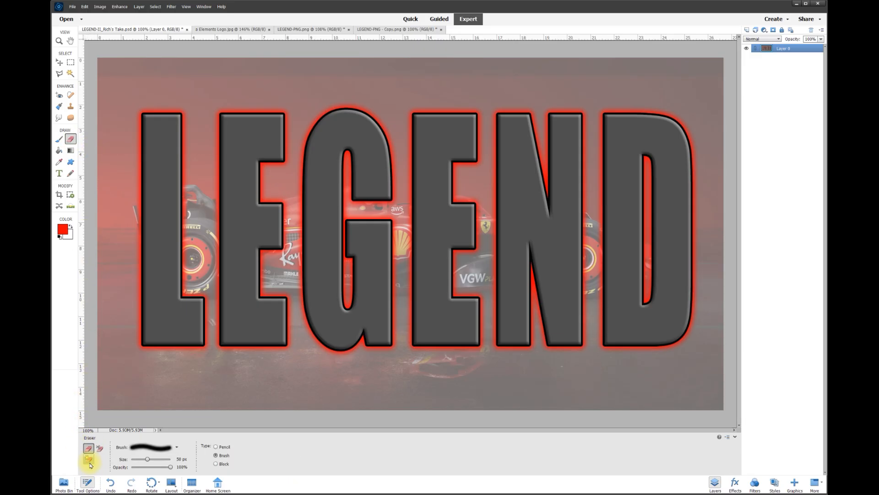
click(89, 459)
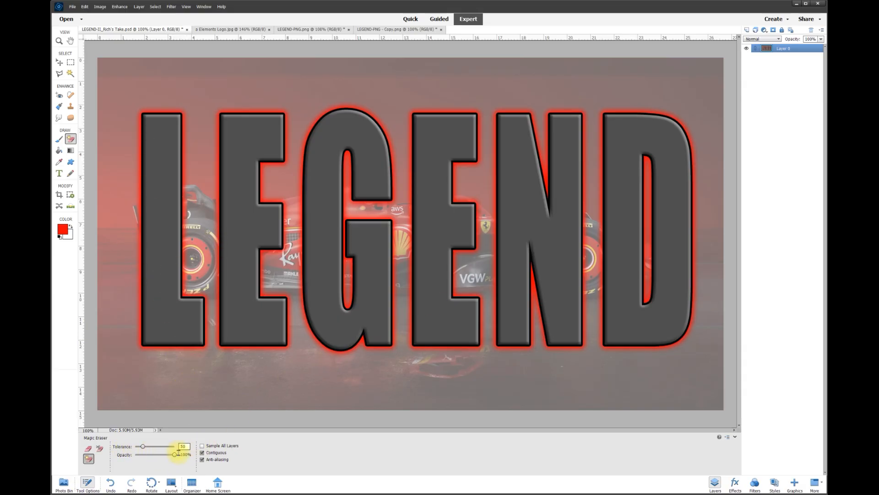
click(179, 328)
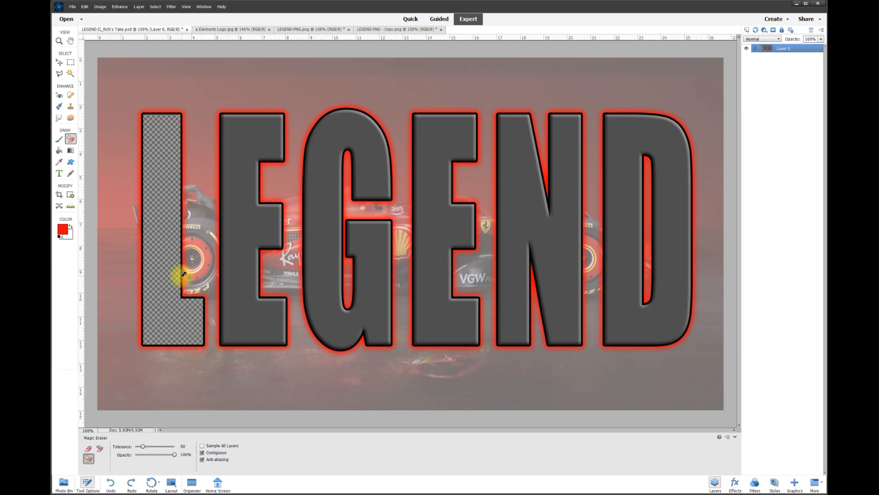
key(ctrl+z)
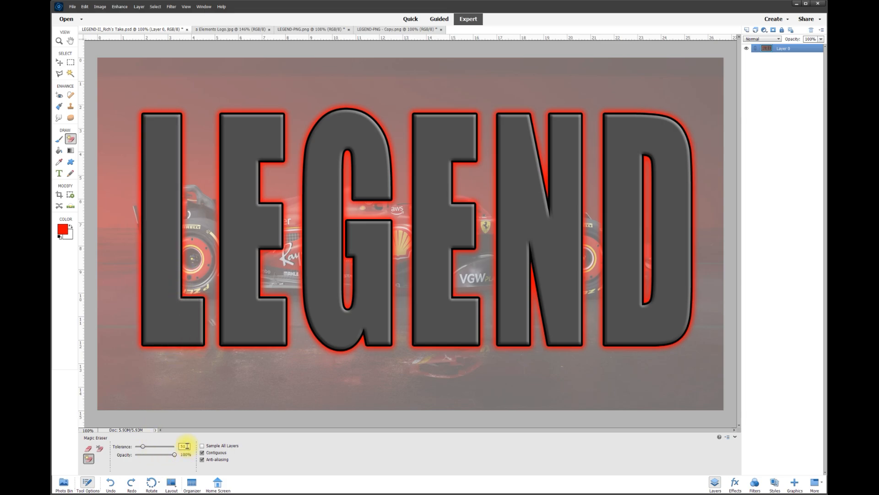
Erase the gray fill of all six LEGEND letters with the Magic Eraser at tolerance 5, and deselect the layer with the Move tool.
click(170, 302)
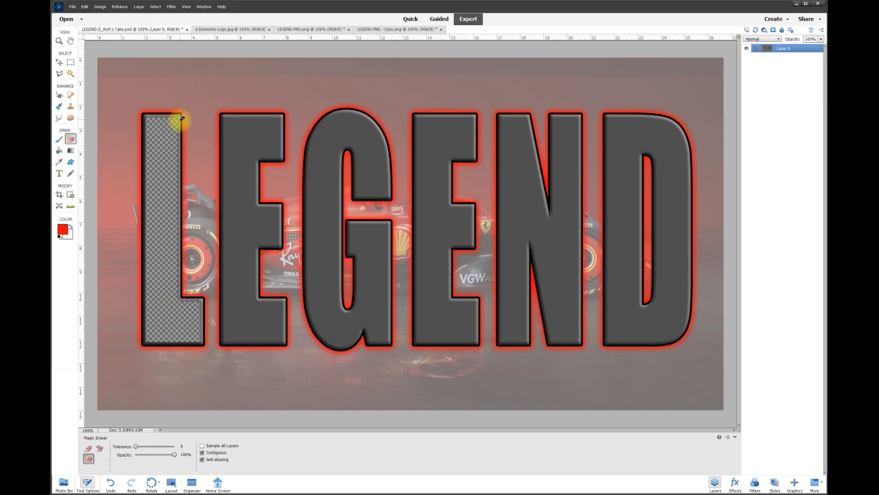
click(251, 311)
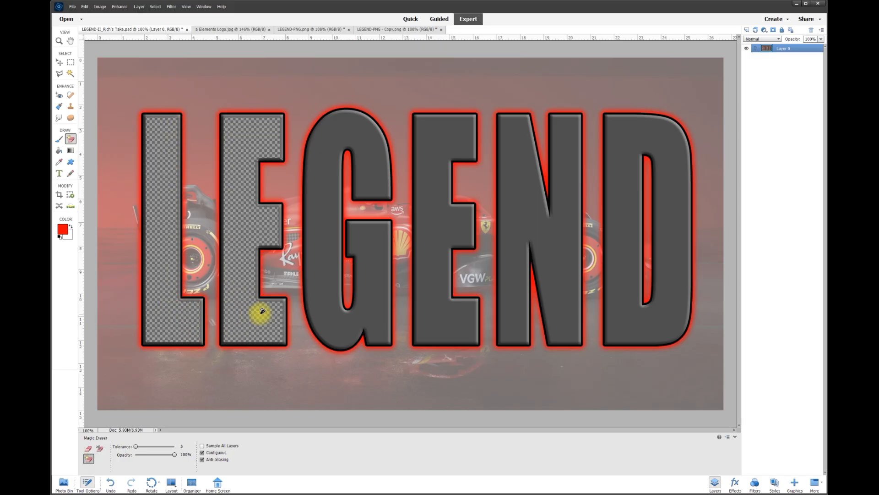
click(339, 312)
click(434, 312)
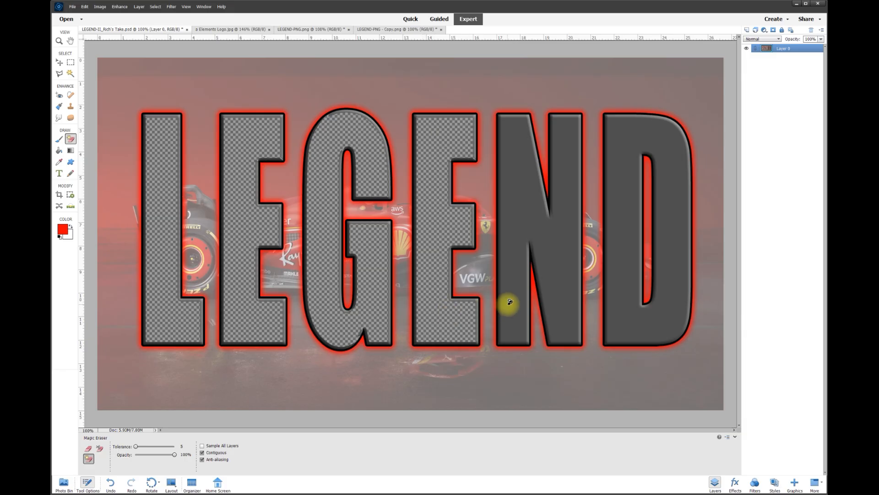
click(509, 303)
click(626, 307)
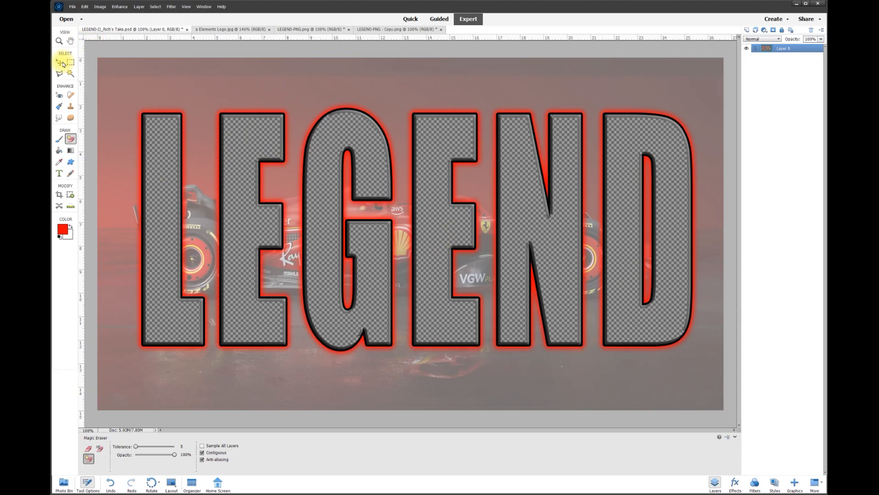
click(61, 63)
click(151, 53)
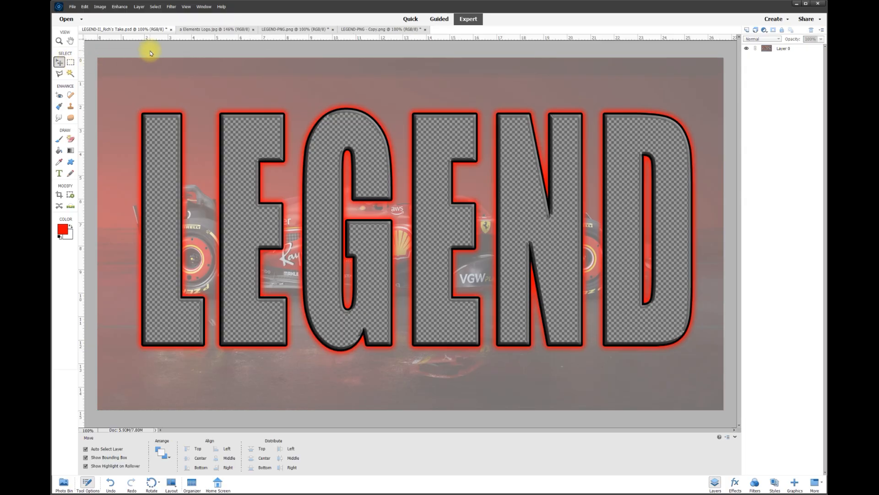
Save a PNG copy to the Desktop as LEGEND-Take-1.png with Smallest / Slow compression and no interlacing.
click(75, 8)
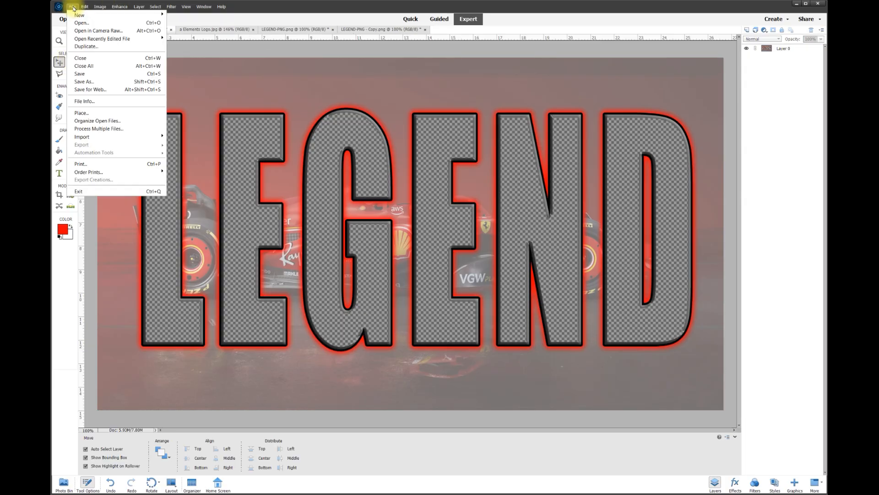
click(90, 85)
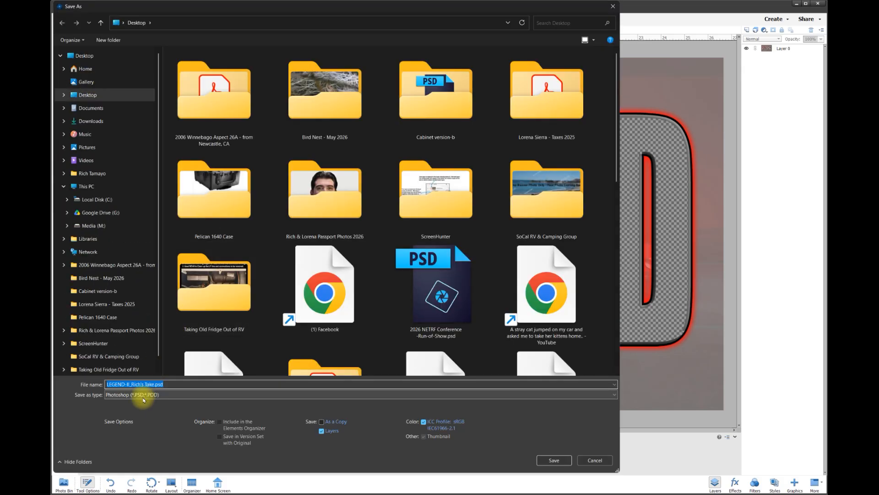
click(147, 395)
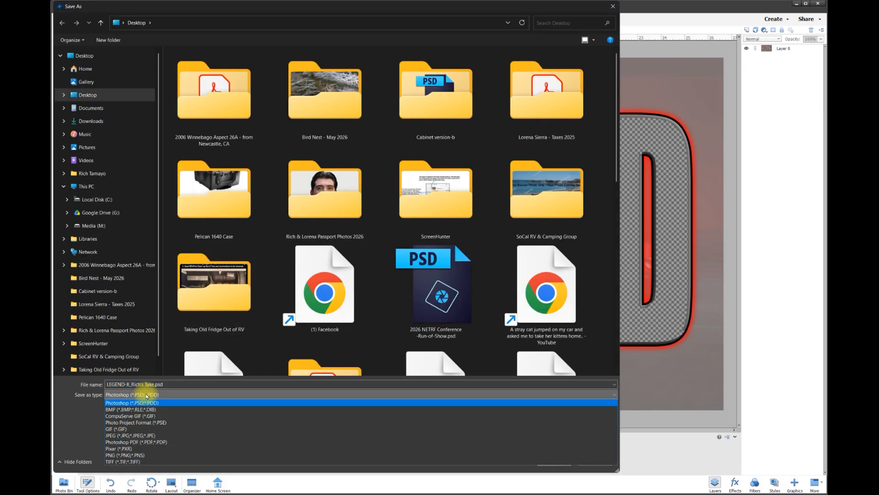
click(133, 455)
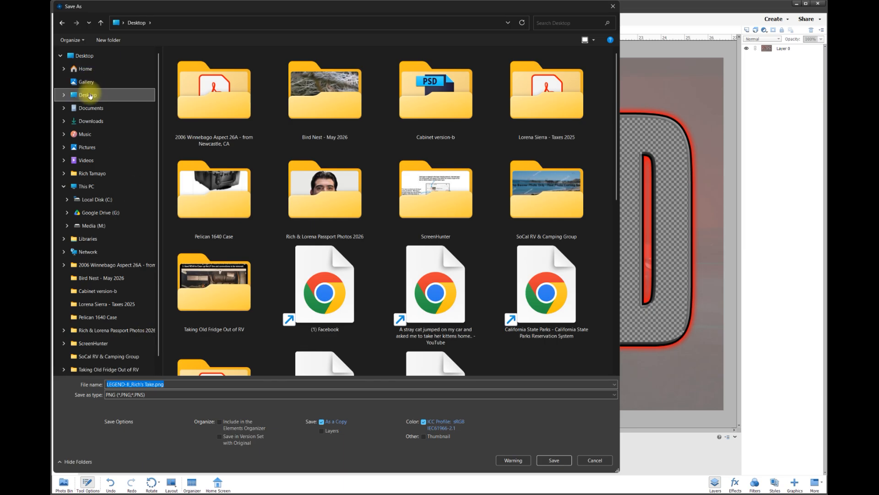
drag(127, 384, 156, 388)
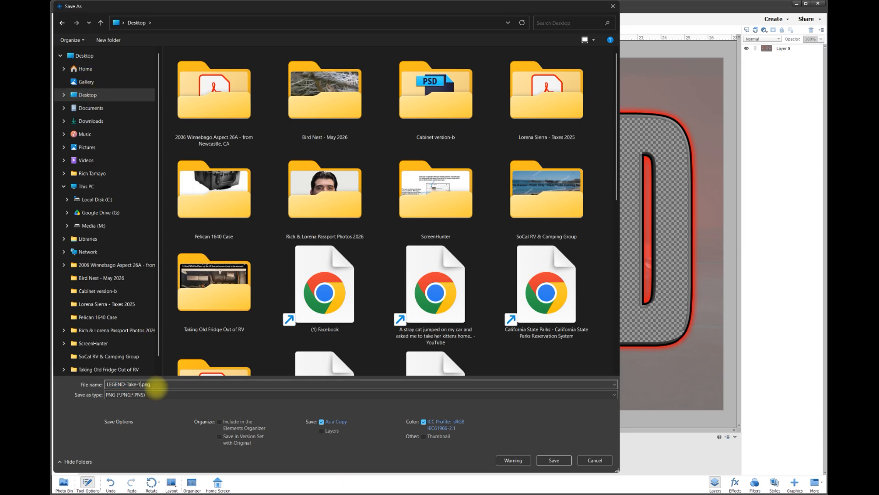
click(561, 459)
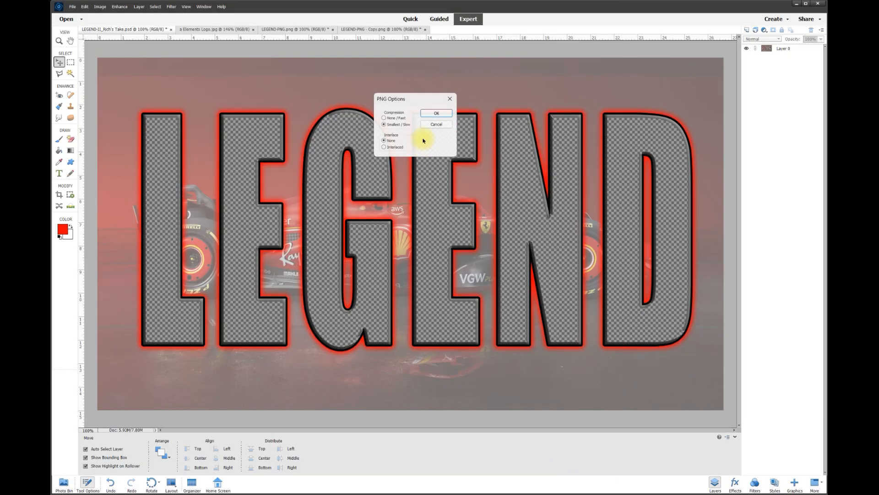
click(436, 113)
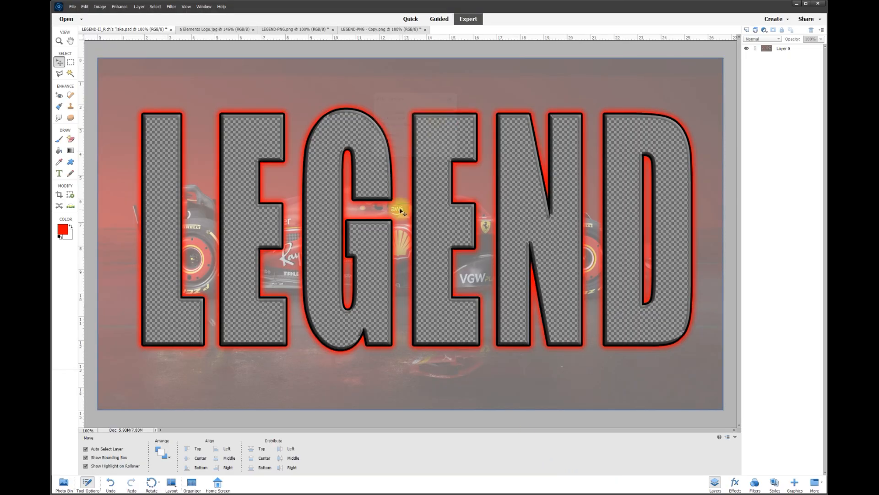
Switch to Premiere, play the F1 Slow Mo.mp4 clip in Sequence 02, and return the playhead near its start.
click(393, 29)
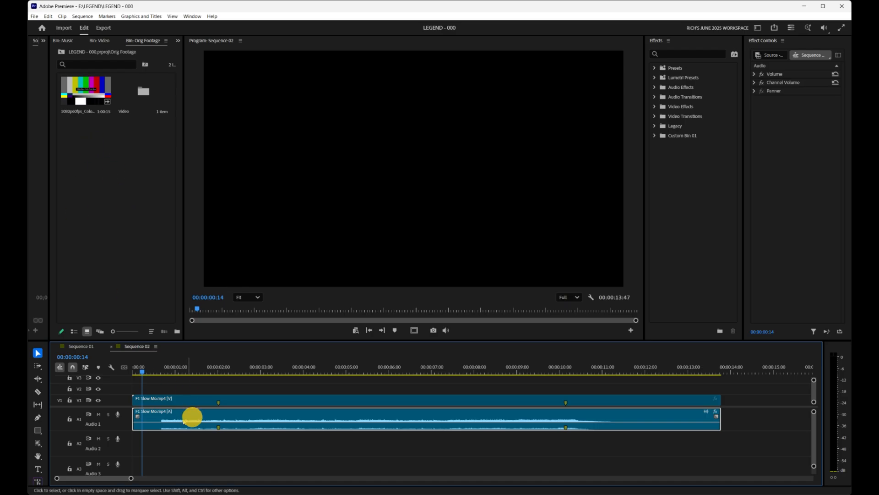
key(space)
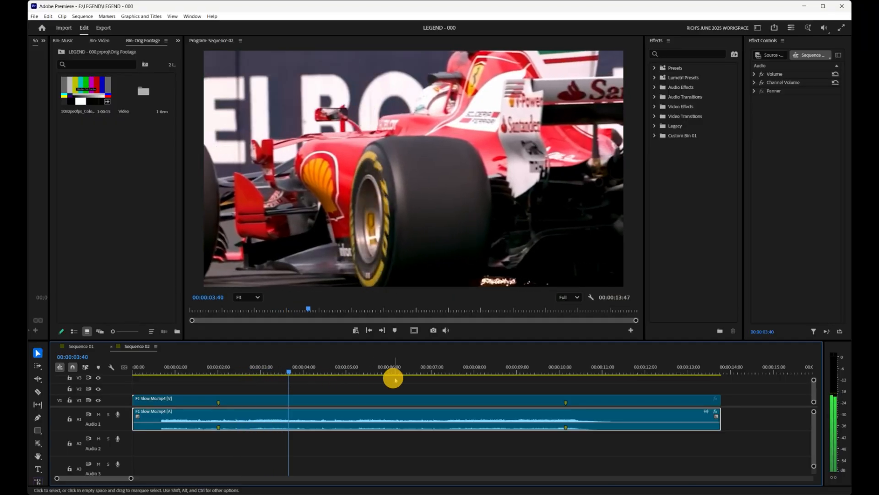
mouse_move(322, 372)
mouse_down()
mouse_move(598, 375)
mouse_move(149, 379)
mouse_up()
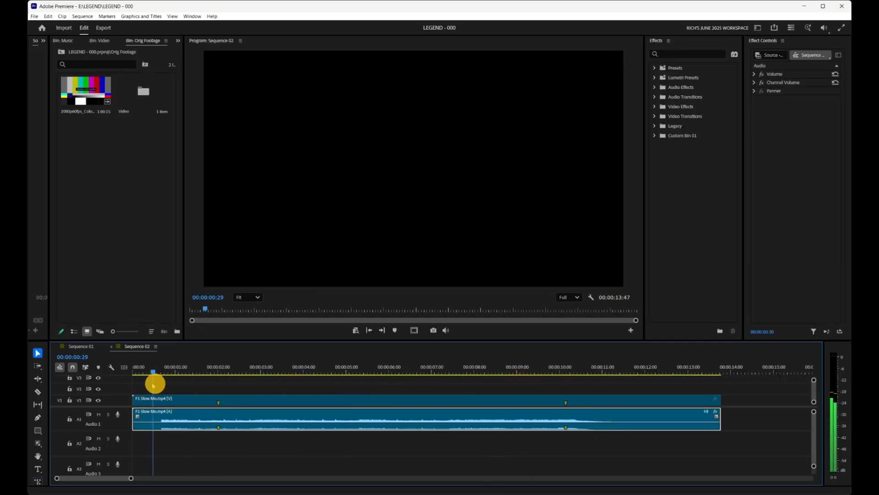
drag(123, 408, 118, 414)
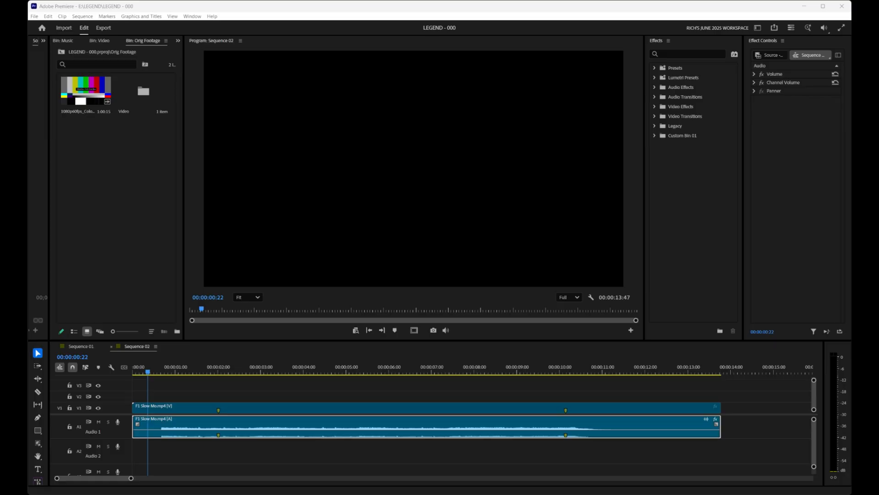
Import LEGEND-Take-1.png and legend-formula1.png into the Orig Footage bin.
drag(67, 136, 127, 218)
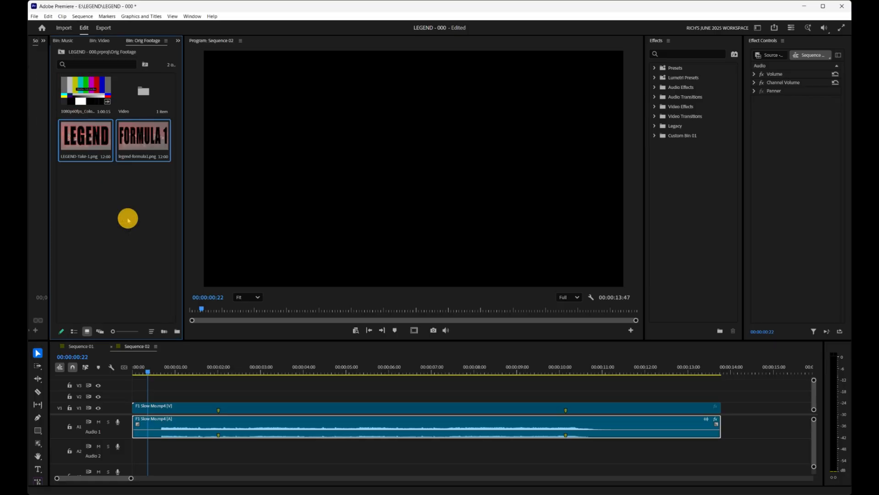
click(105, 175)
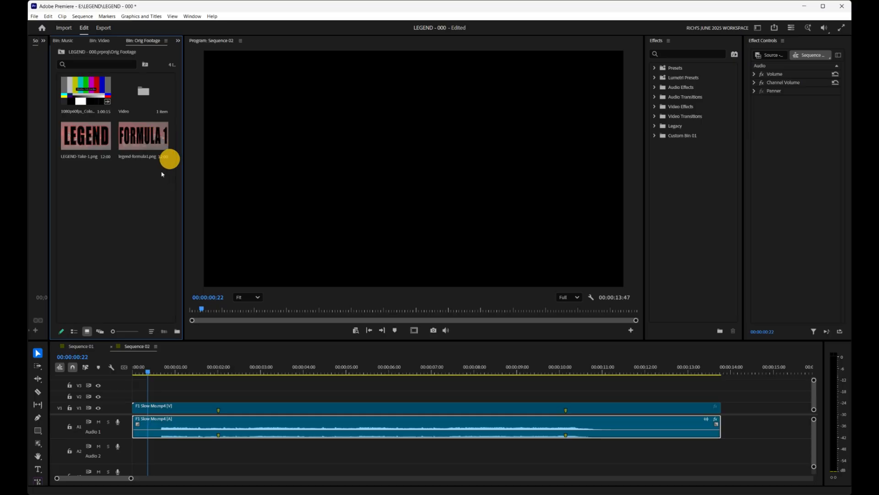
Place LEGEND-Take-1.png on V2 at about 1 second, scaled to frame size and trimmed to end at about 4 seconds.
drag(87, 142, 178, 394)
click(227, 366)
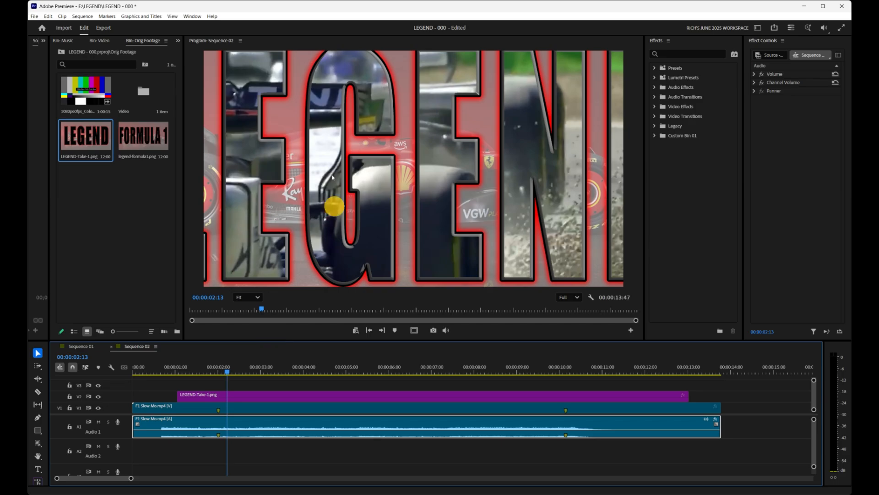
right_click(259, 397)
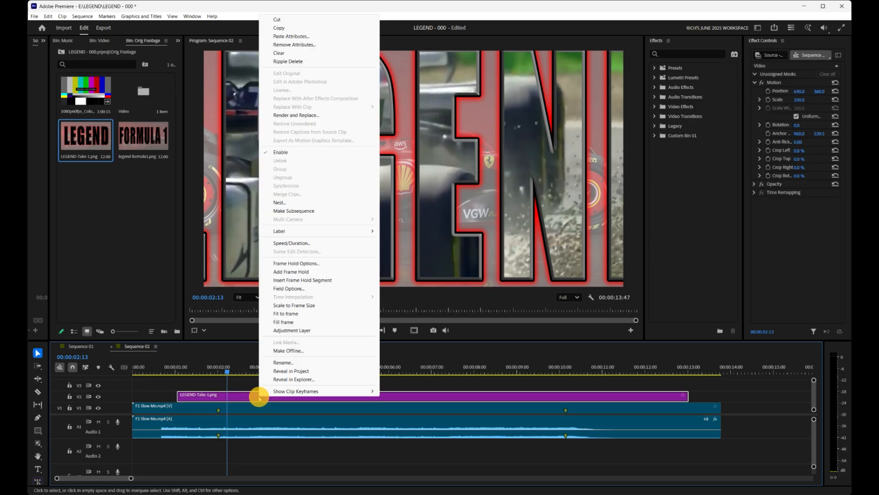
click(299, 306)
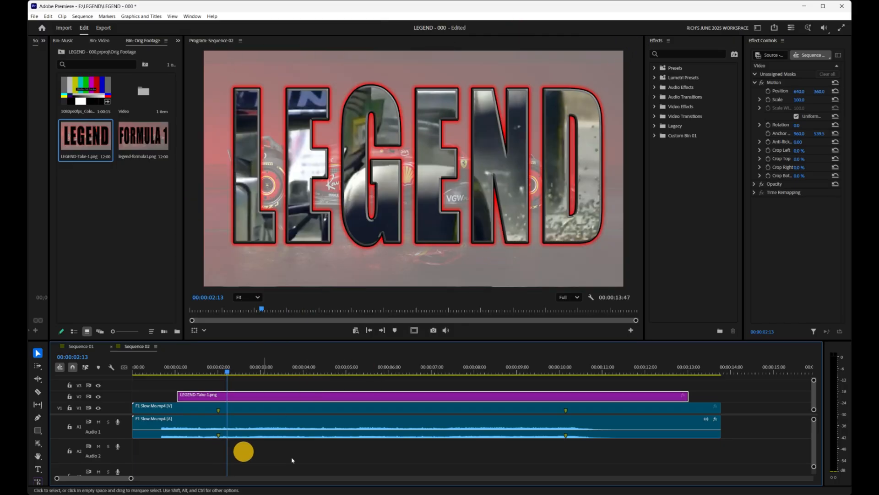
drag(687, 396, 303, 396)
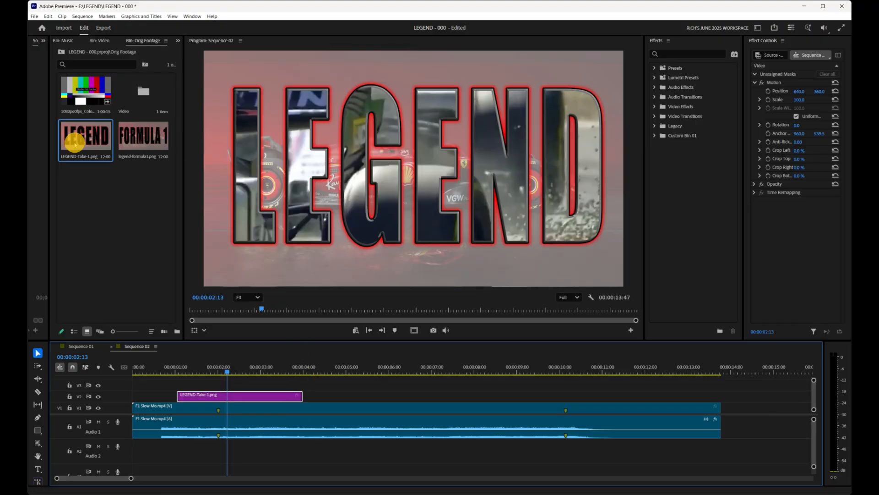
Place legend-formula1.png on V2 after the LEGEND clip, scaled to frame size and trimmed to end at the marker near 10 seconds.
drag(148, 138, 337, 397)
right_click(362, 397)
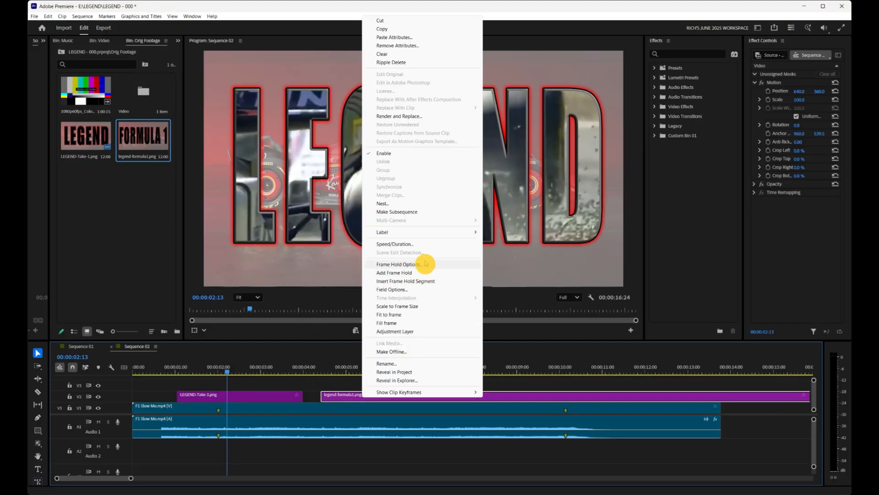
click(404, 308)
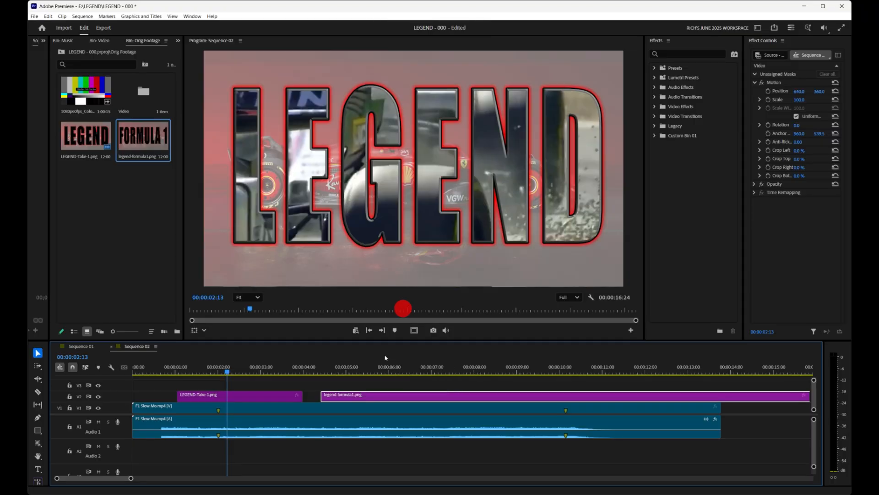
click(404, 380)
key(minus)
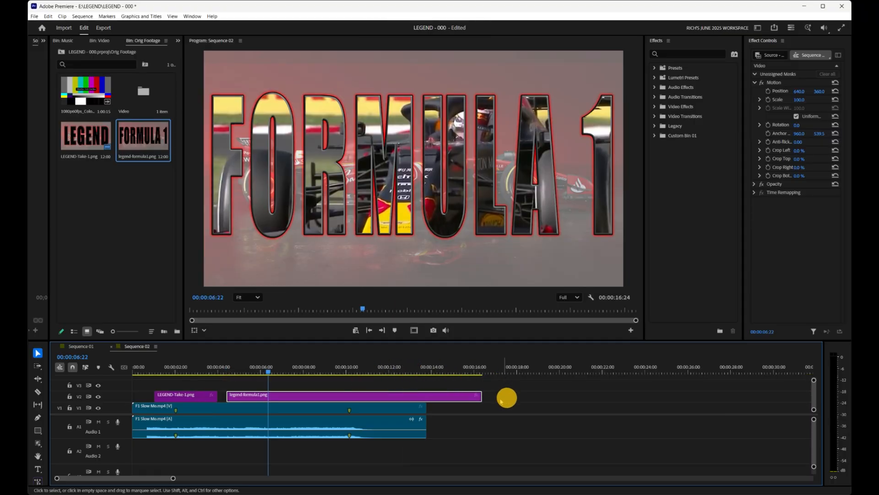
drag(482, 397, 350, 399)
key(equal)
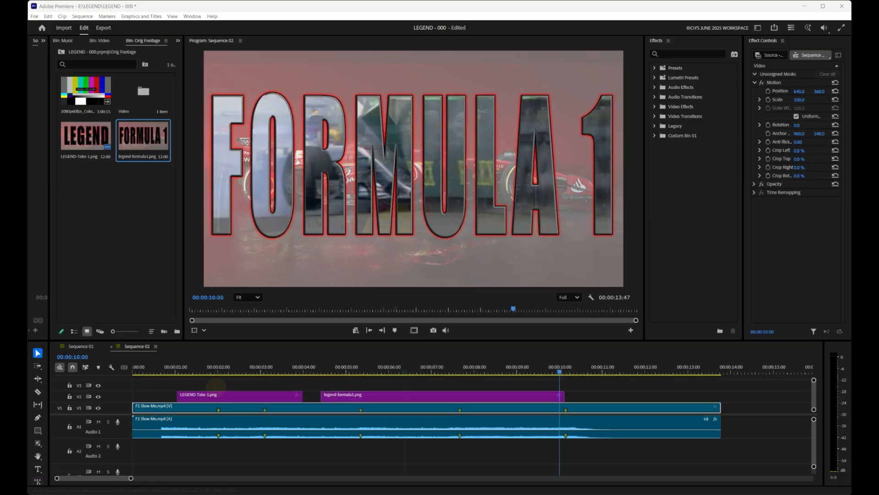
Start the LEGEND clip at the 2-second marker and make it meet the legend-formula1.png clip at the marker near 7.6 seconds.
drag(322, 397, 402, 397)
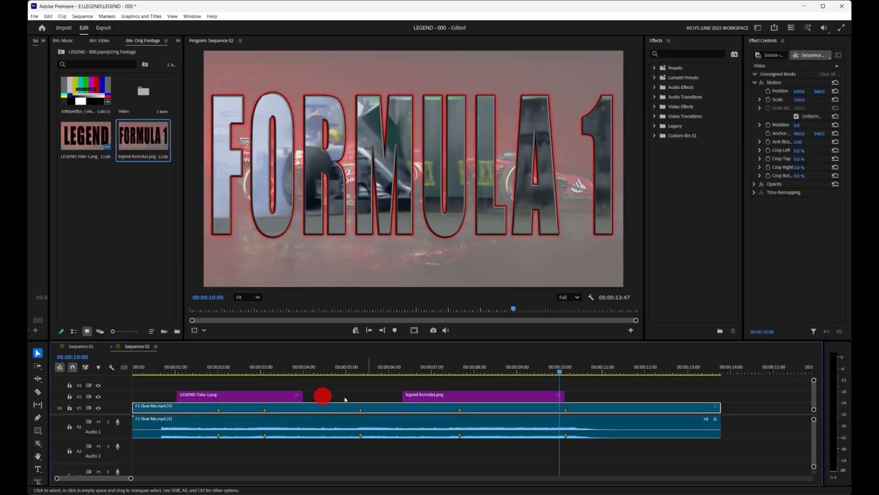
drag(210, 398, 251, 398)
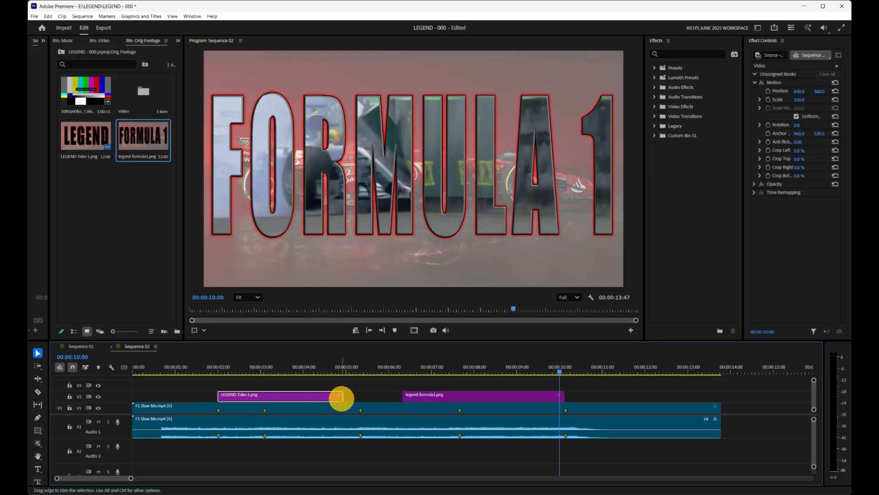
drag(343, 396, 358, 397)
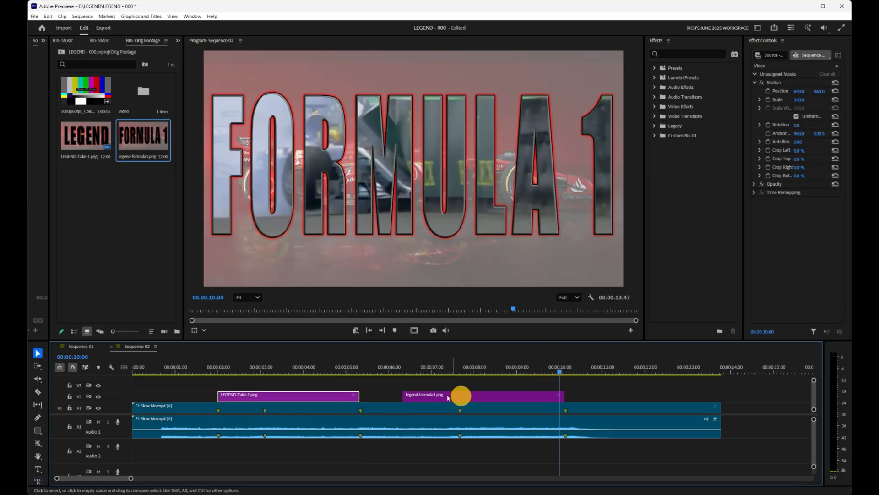
drag(404, 397, 459, 397)
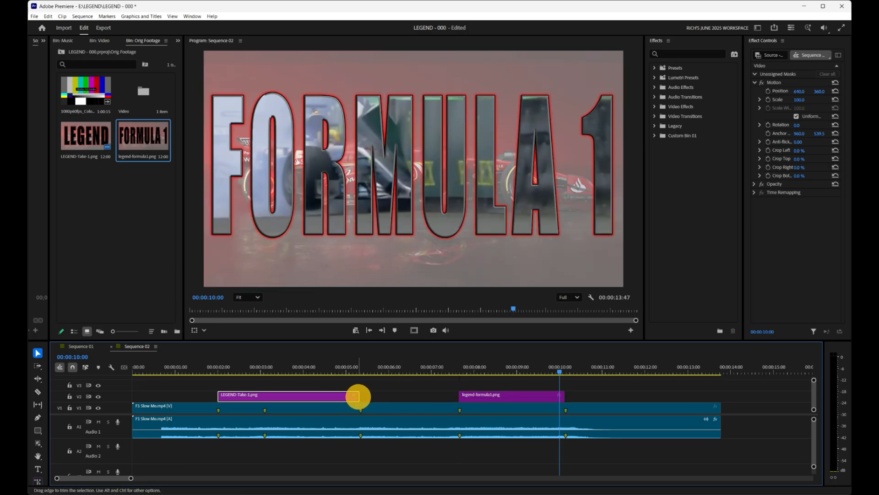
drag(358, 397, 458, 397)
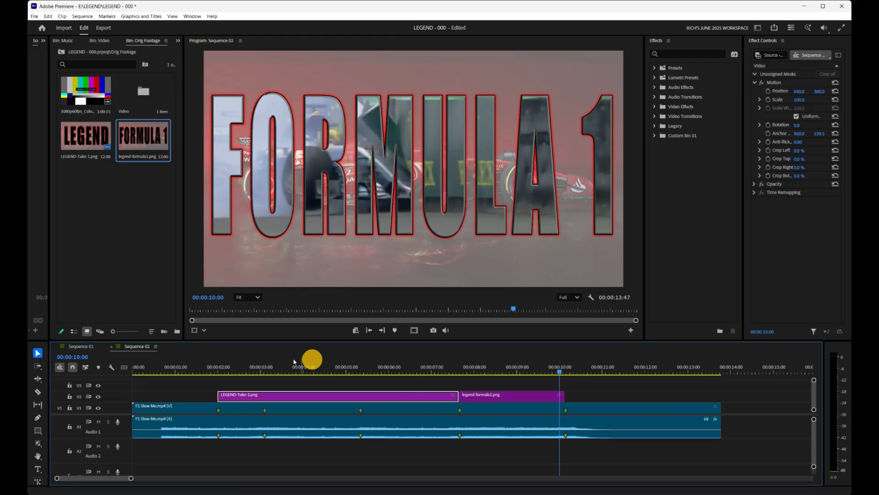
Apply the Cross Zoom transition to the start of the LEGEND-Take-1.png clip with a duration of 00:00:01:00.
click(224, 398)
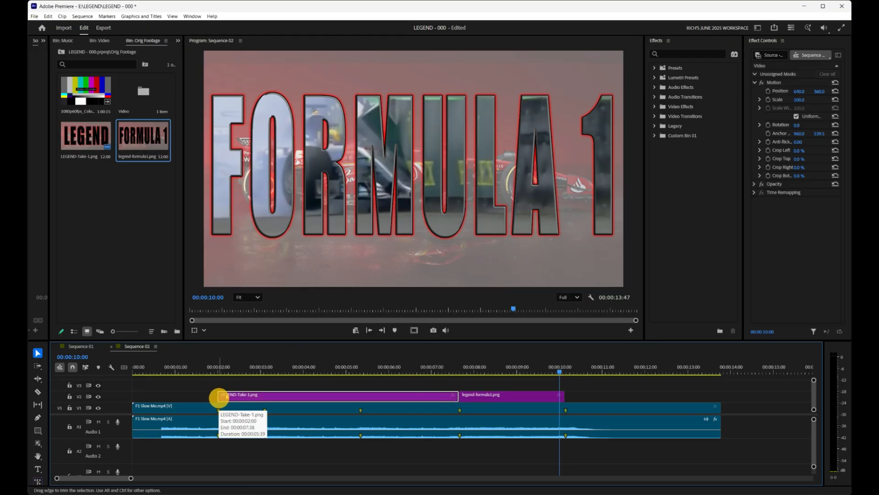
click(676, 54)
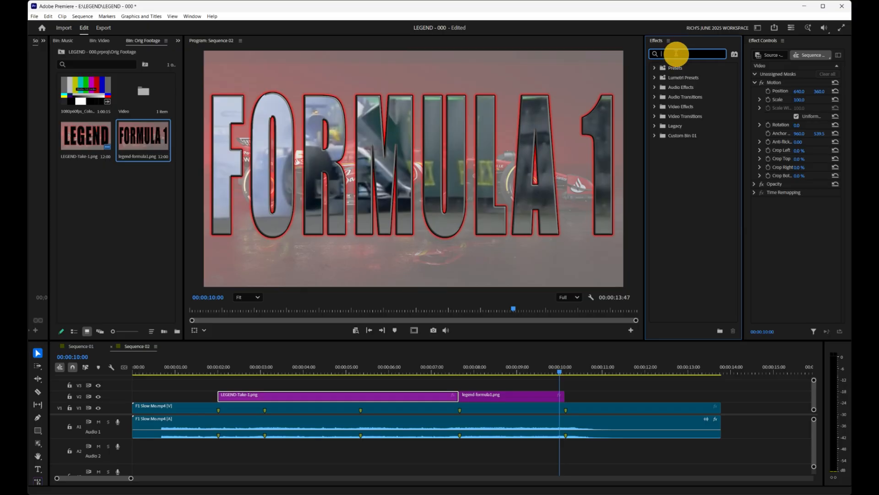
text(cross)
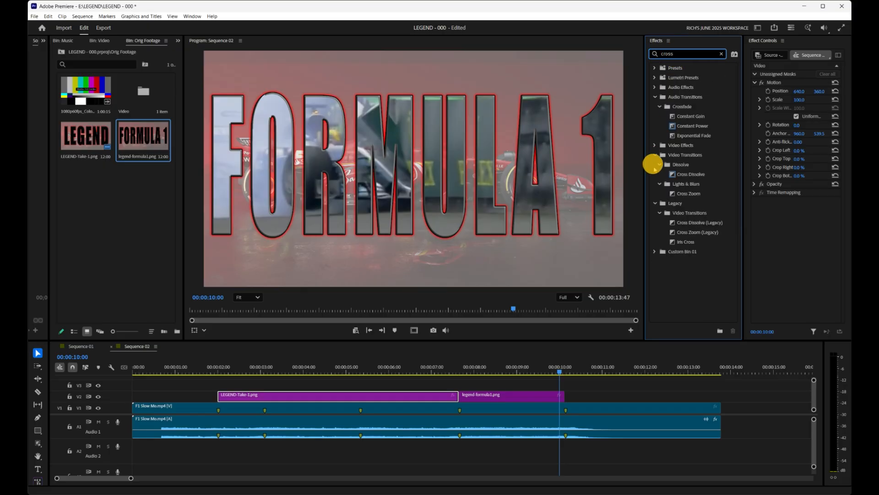
drag(670, 195, 224, 383)
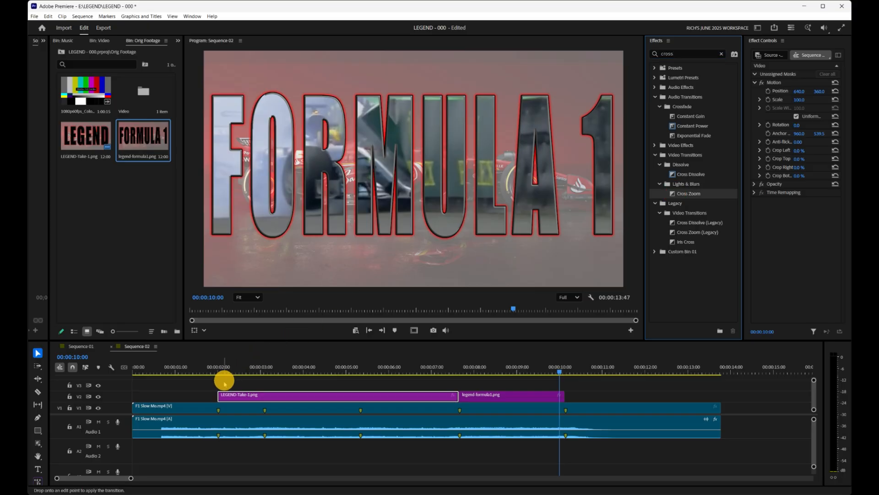
double_click(223, 396)
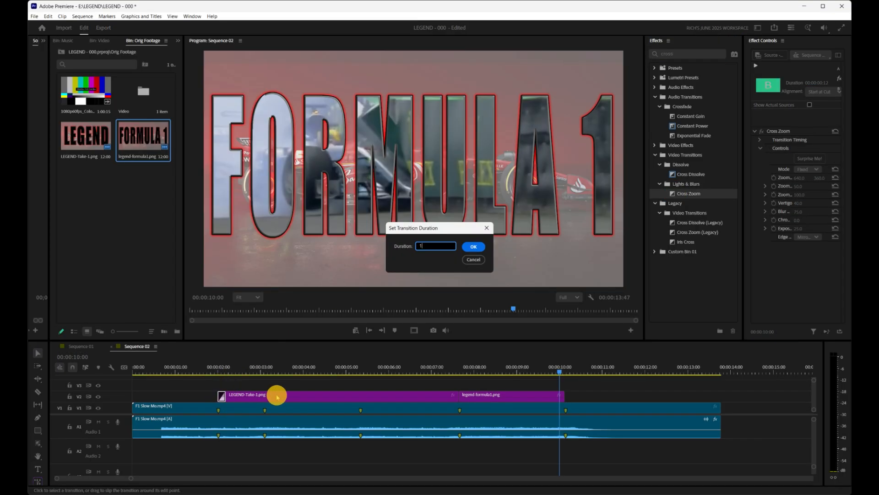
key(Return)
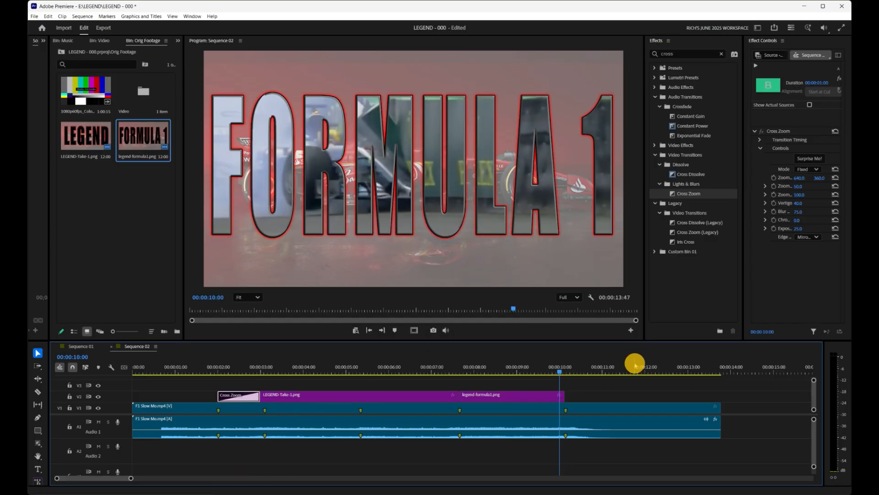
Apply the Pop Motion transition to the end of the legend-formula1.png clip and lengthen it to about 0.75 seconds.
double_click(671, 53)
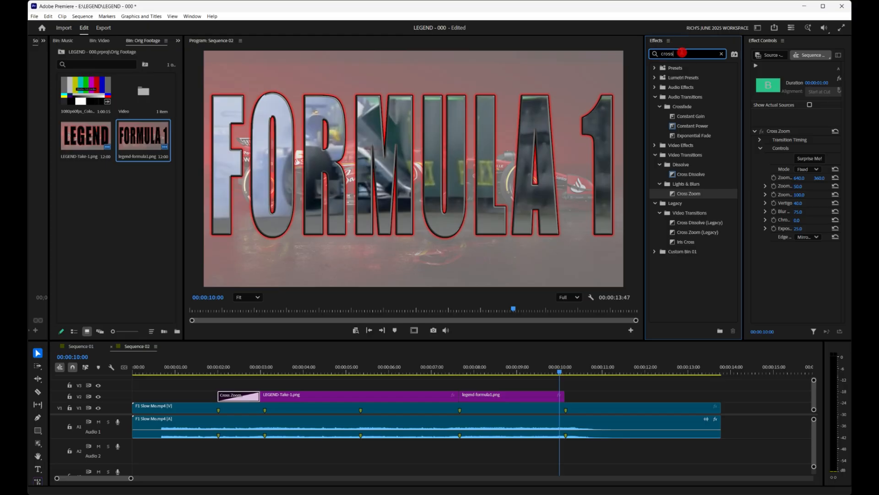
text(pop)
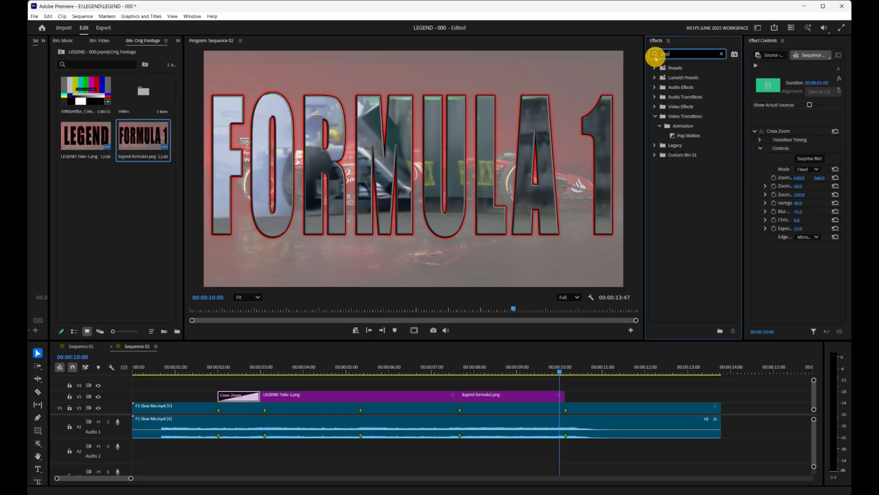
click(675, 137)
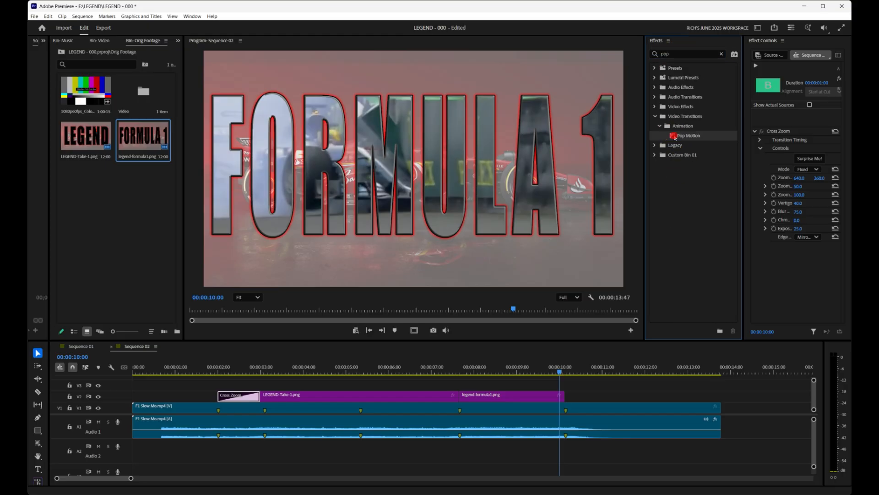
drag(529, 274, 561, 395)
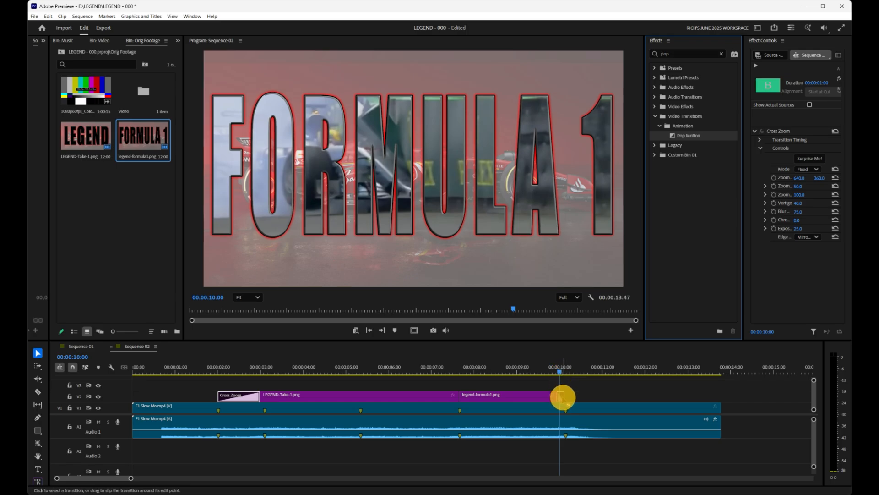
double_click(561, 396)
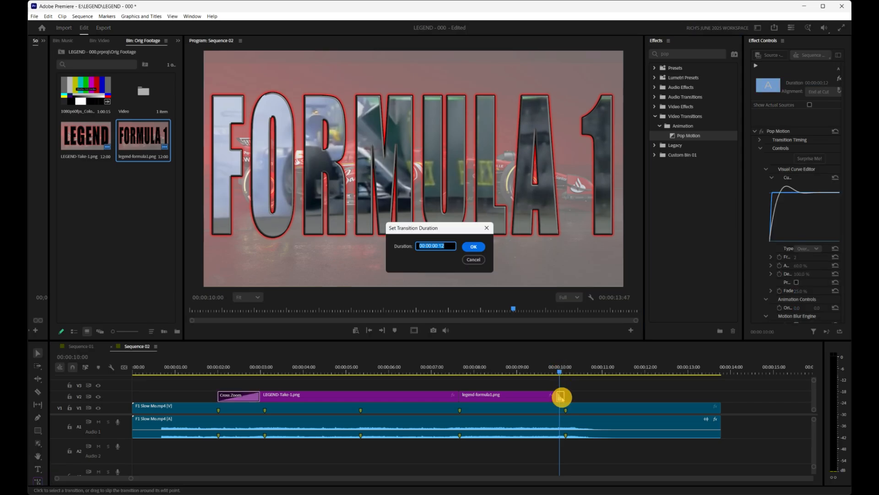
key(Return)
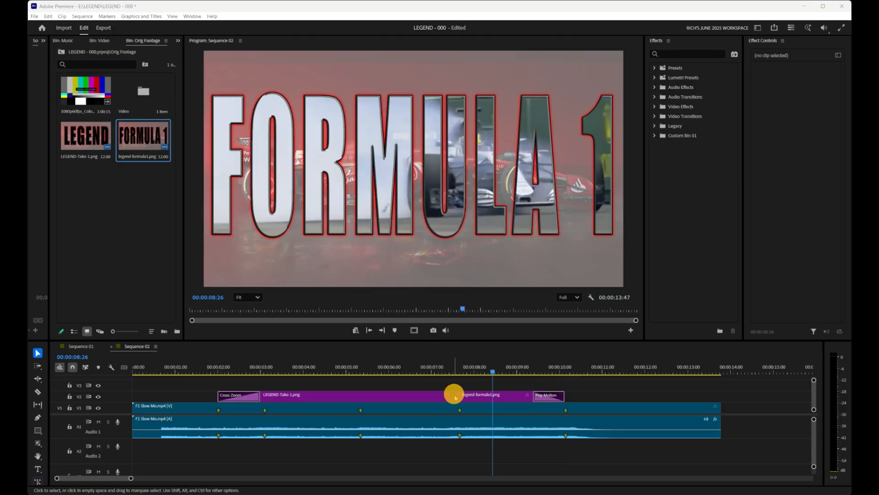
Apply the Flip Motion transition at the cut between LEGEND-Take-1.png and legend-formula1.png with a duration of 00:00:00:45.
click(689, 52)
text(flip)
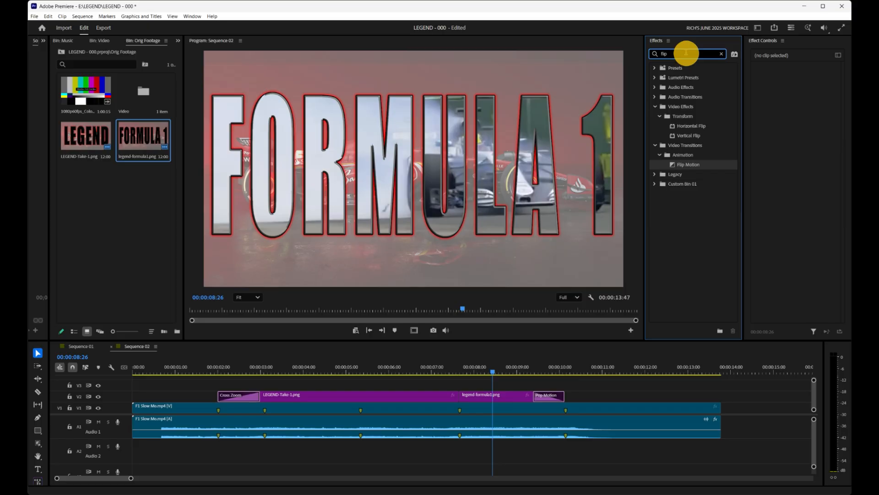
drag(686, 165, 458, 397)
double_click(459, 397)
key(Return)
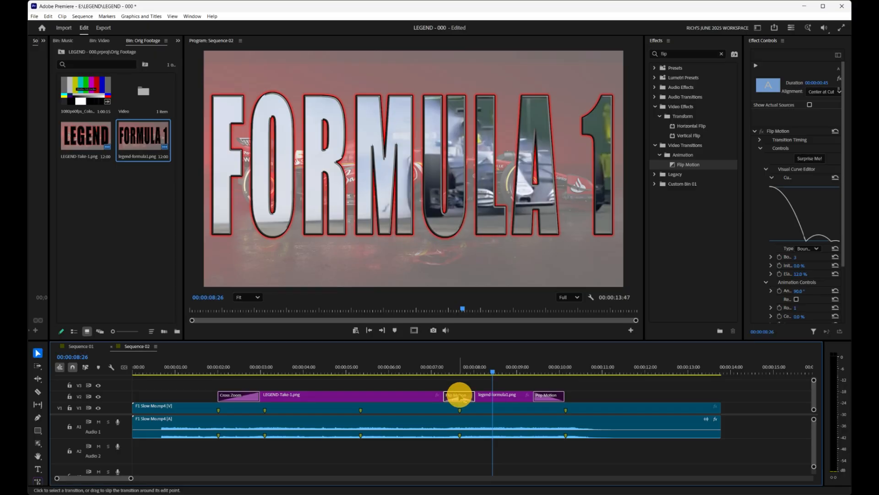
Check the LEGEND cutout near 00:00:05:25 by hiding the V1 footage track and showing it again.
mouse_move(353, 368)
mouse_down()
mouse_move(338, 367)
mouse_move(365, 373)
mouse_up()
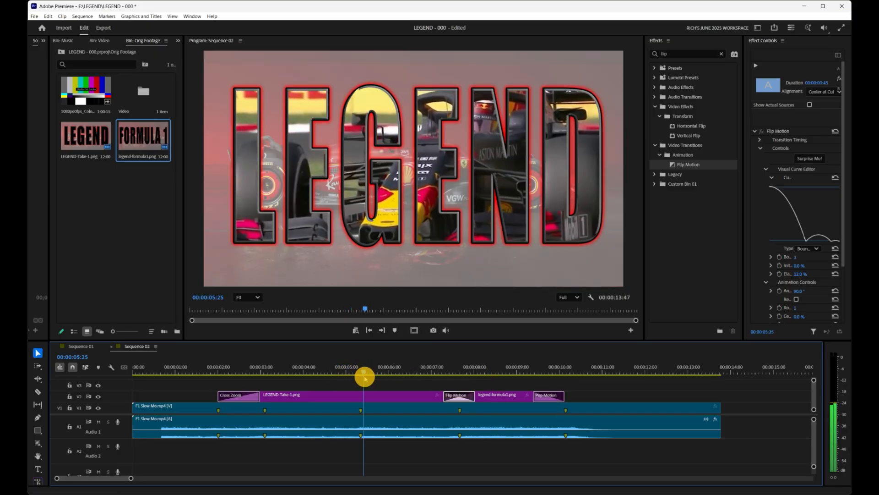
click(385, 410)
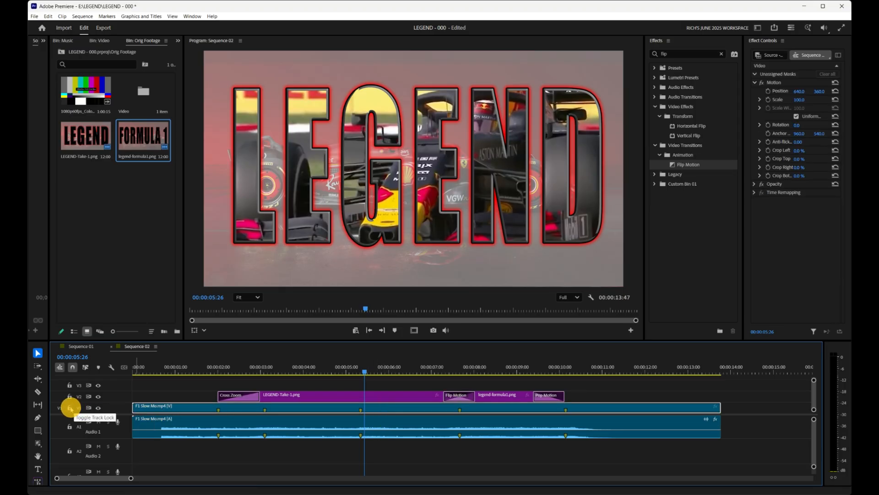
click(98, 409)
click(98, 408)
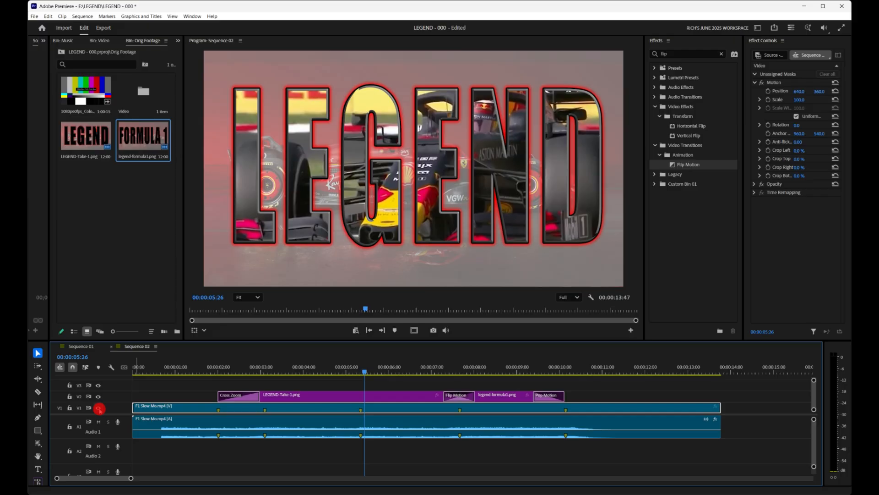
click(99, 408)
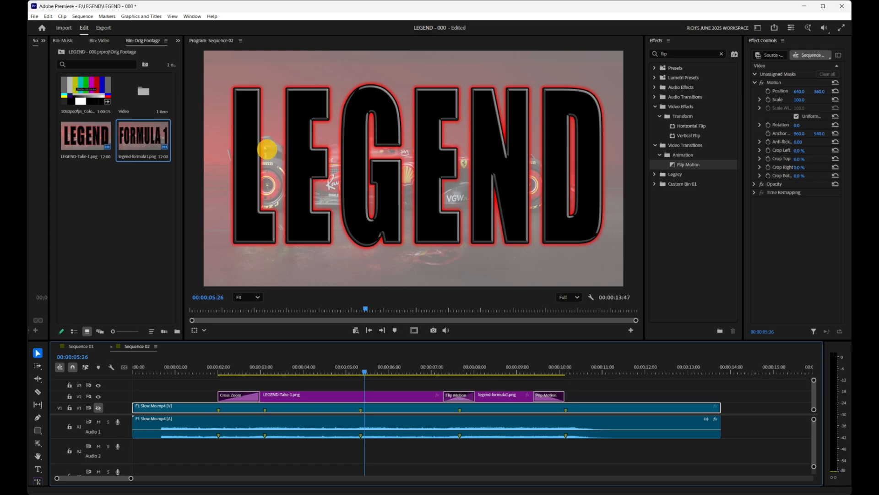
click(98, 407)
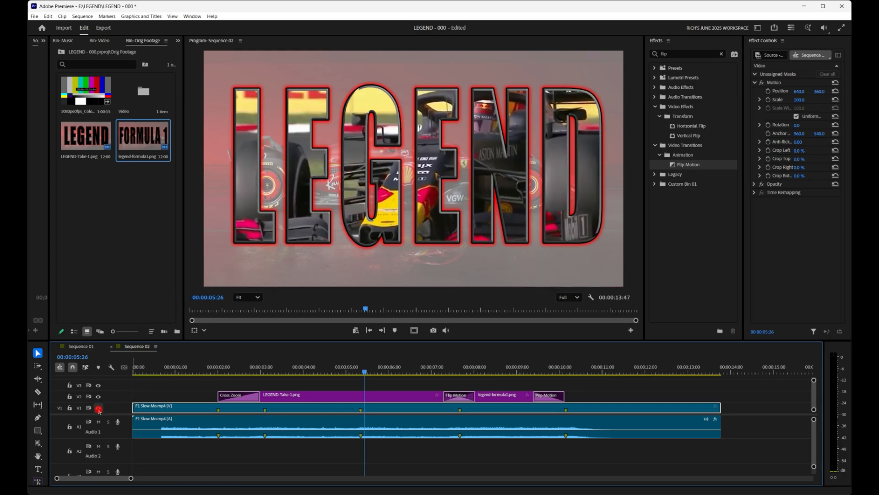
Play Sequence 02 from near its start to review the cutouts and their transitions.
drag(337, 368, 380, 371)
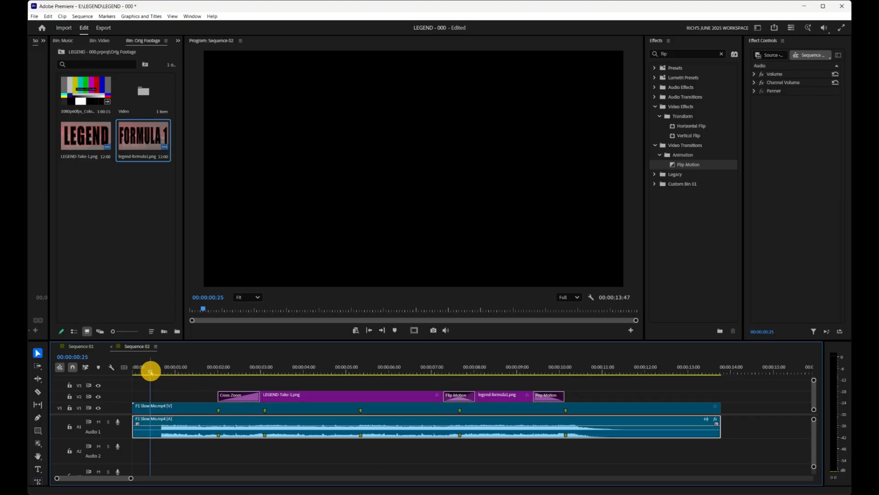
key(space)
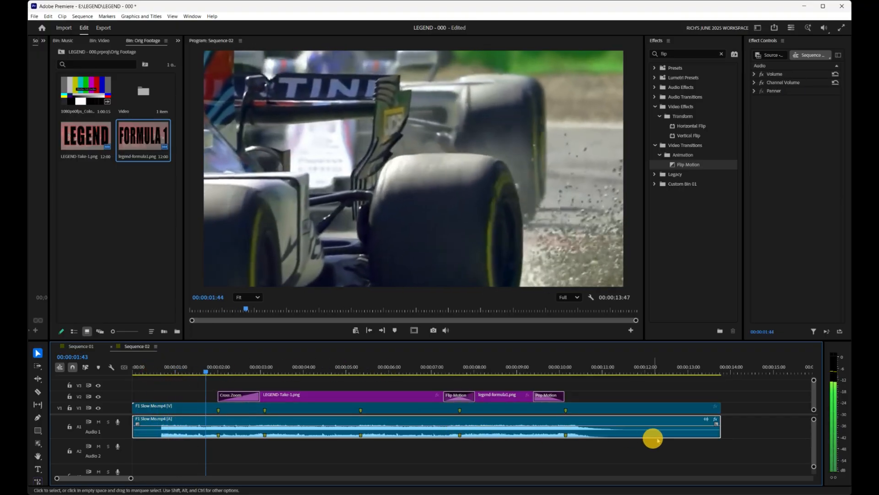